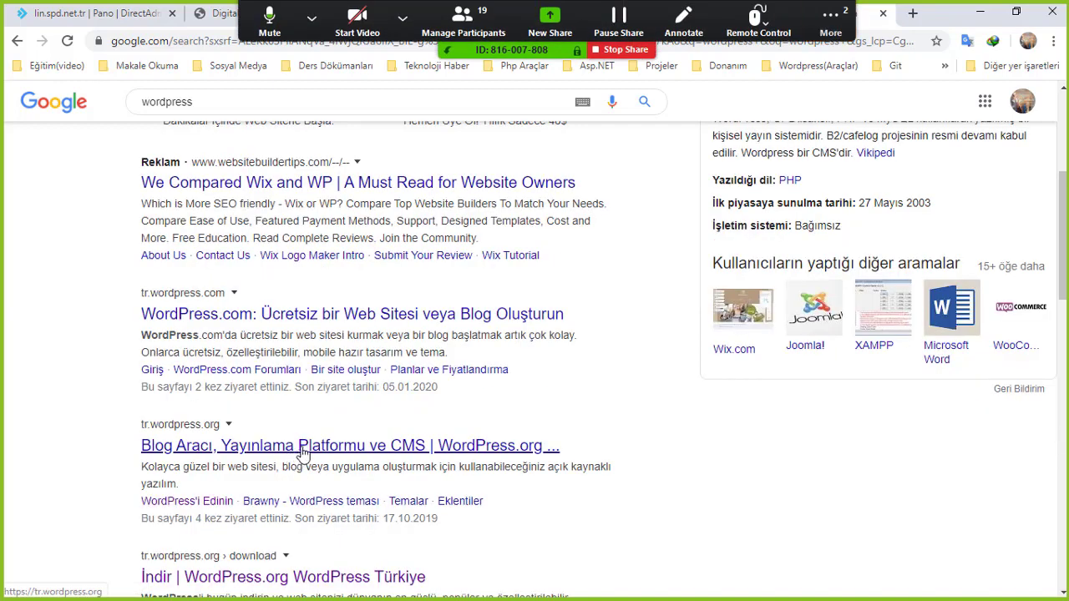
Open the meeting chat to read messages, then close it
left_click(830, 18)
left_click(839, 55)
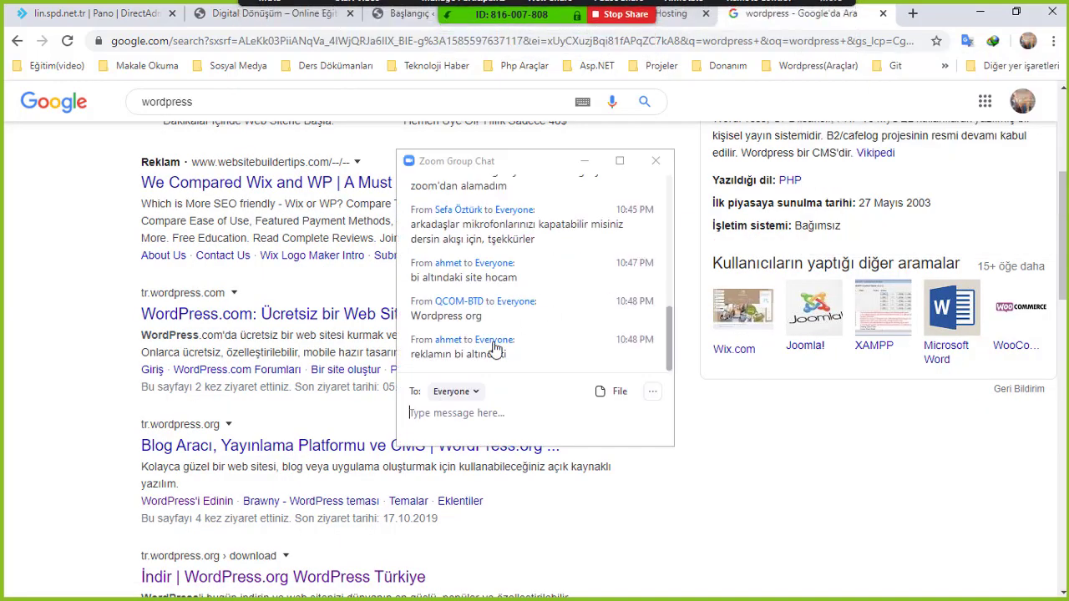
left_click(656, 160)
Open the tr.wordpress.org result from the Google results for 'wordpress'
scroll(27, 289, "up", 3)
scroll(28, 288, "up", 1)
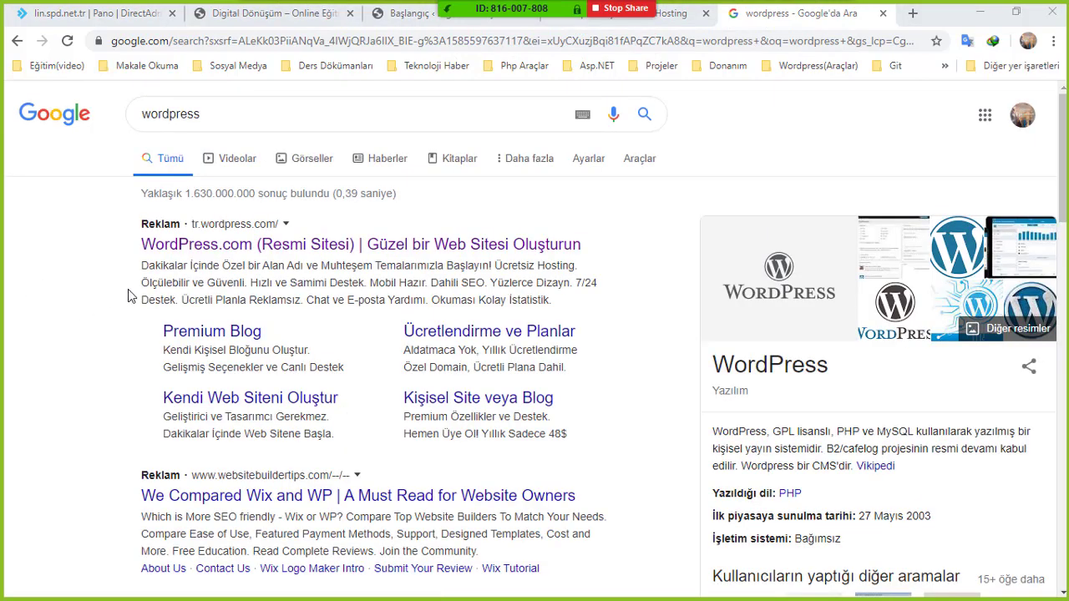
scroll(226, 278, "down", 2)
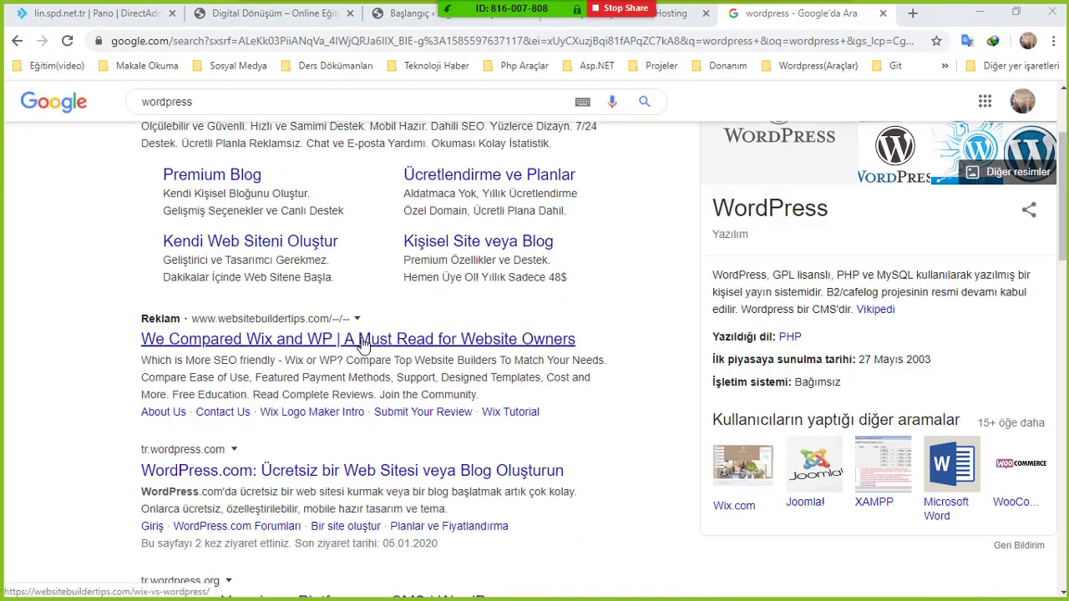
scroll(354, 338, "up", 2)
scroll(341, 326, "down", 3)
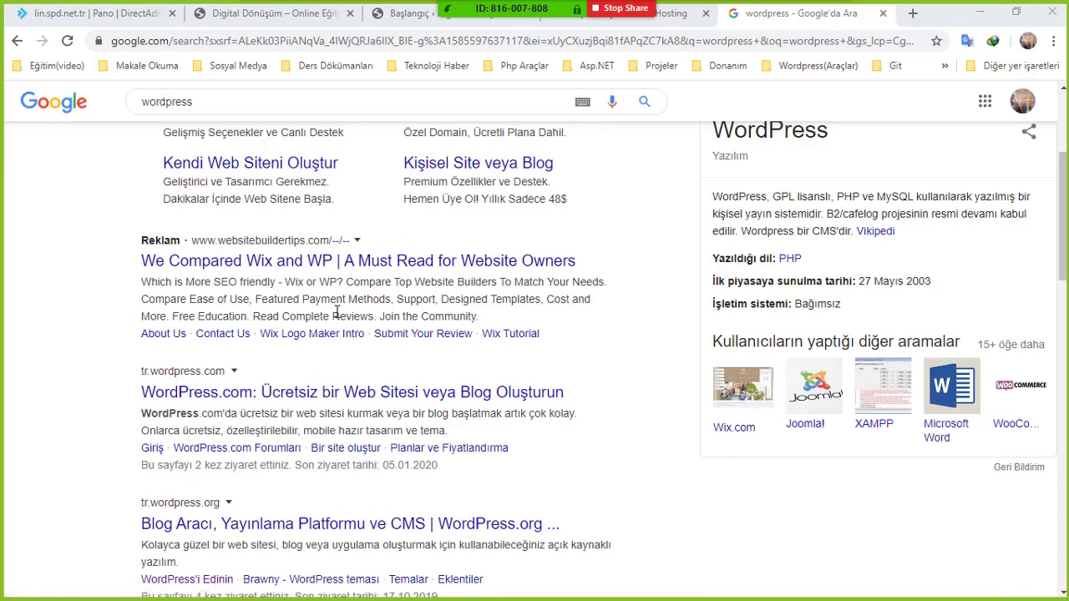
scroll(365, 401, "down", 2)
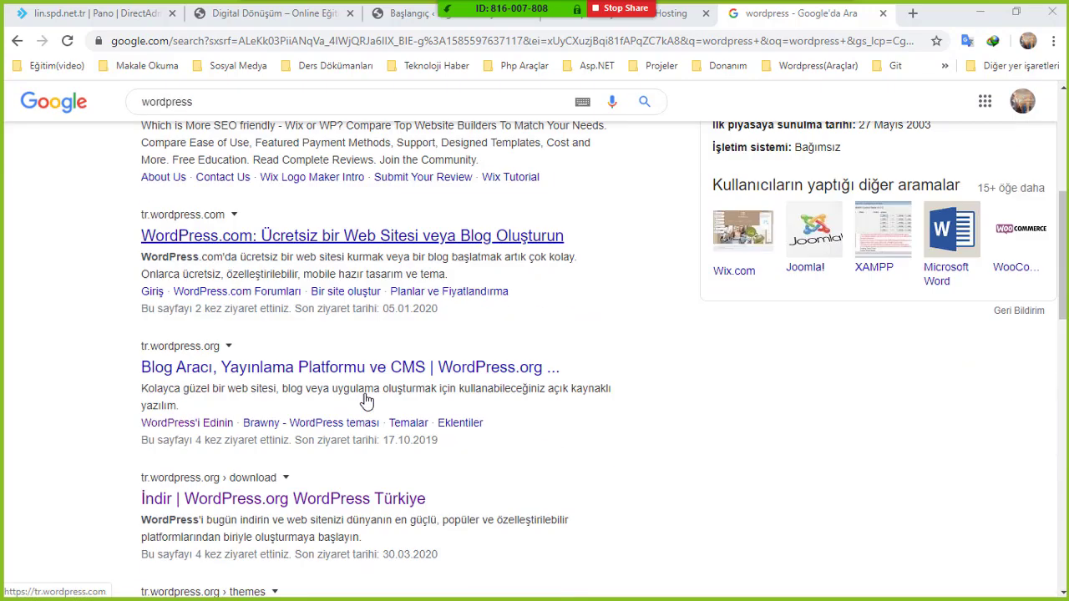
left_click(320, 378)
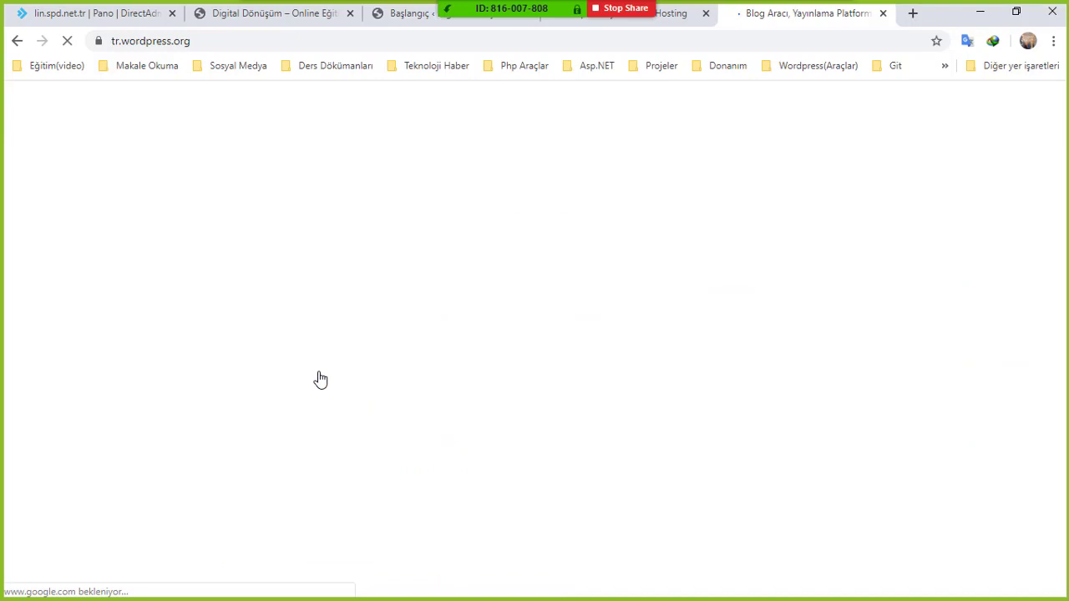
Go to the WordPress download page ('WordPress'i Edinin') on tr.wordpress.org
scroll(317, 377, "down", 3)
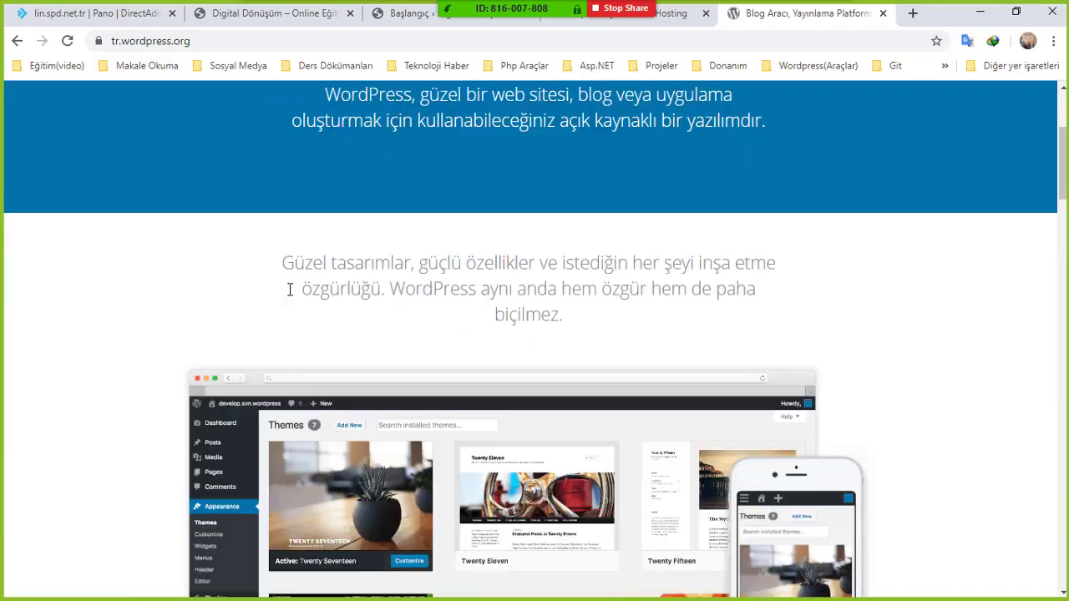
scroll(290, 289, "down", 7)
scroll(290, 294, "down", 5)
scroll(289, 289, "down", 8)
scroll(268, 275, "down", 7)
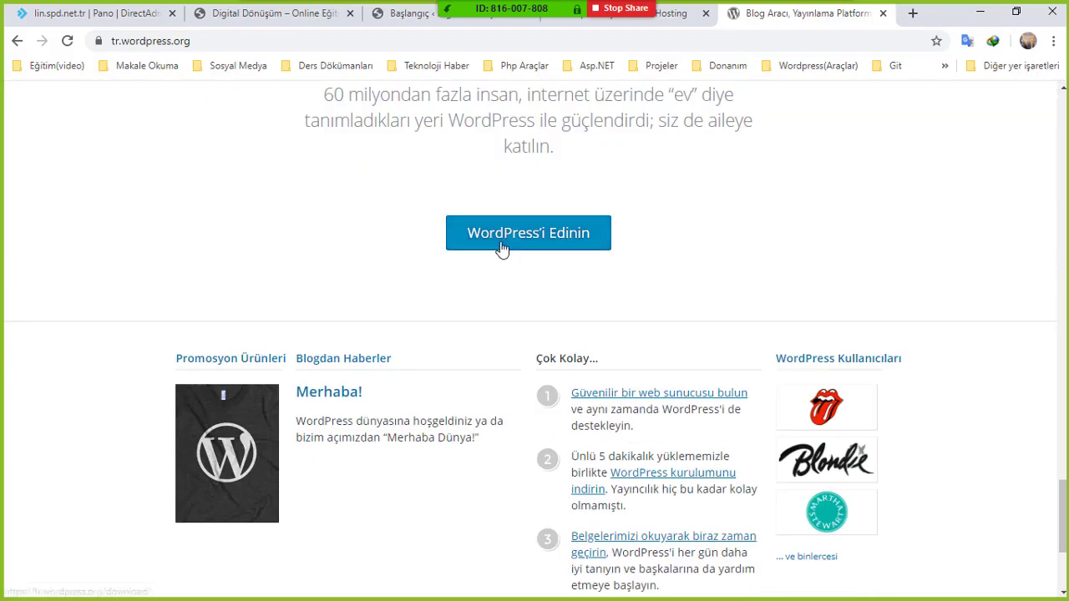
scroll(303, 233, "up", 1)
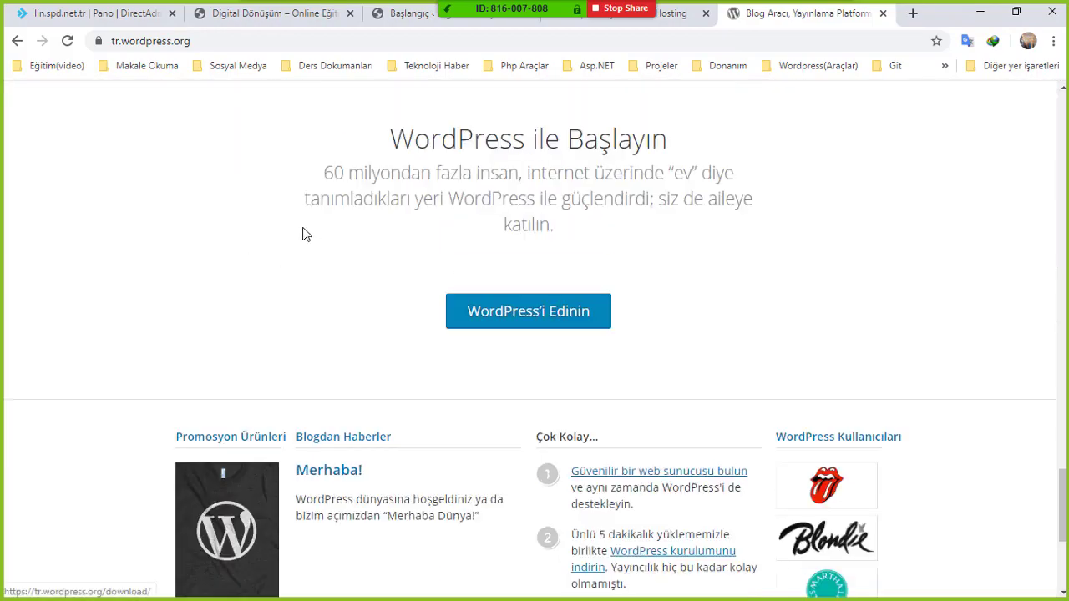
left_click(498, 315)
Download WordPress 5.3.2, cancel the duplicate download, and return to the site's dashboard tab
scroll(296, 317, "down", 3)
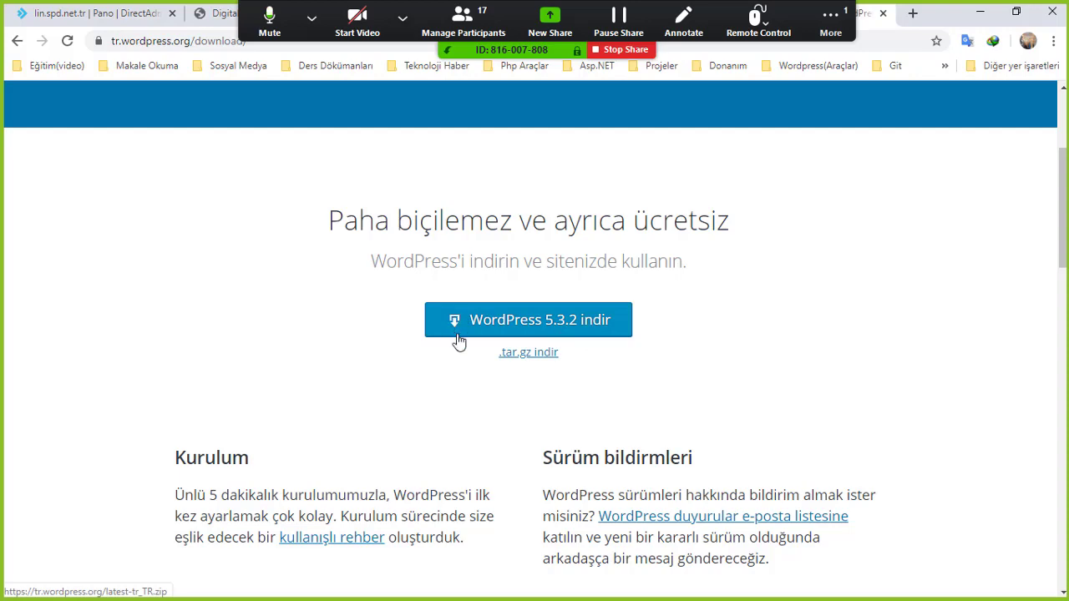
left_click(504, 333)
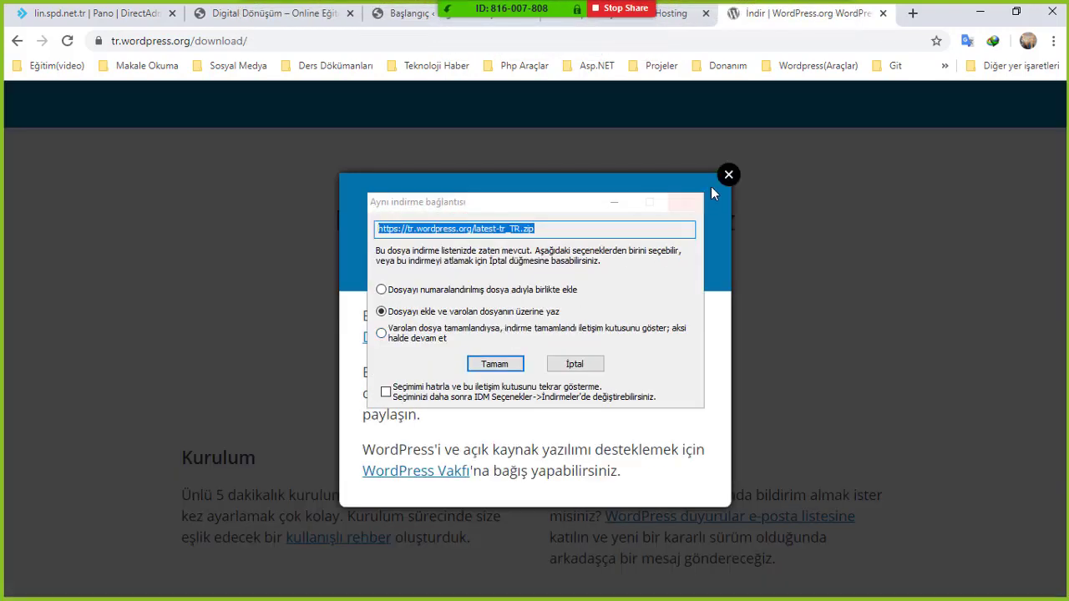
left_click(728, 174)
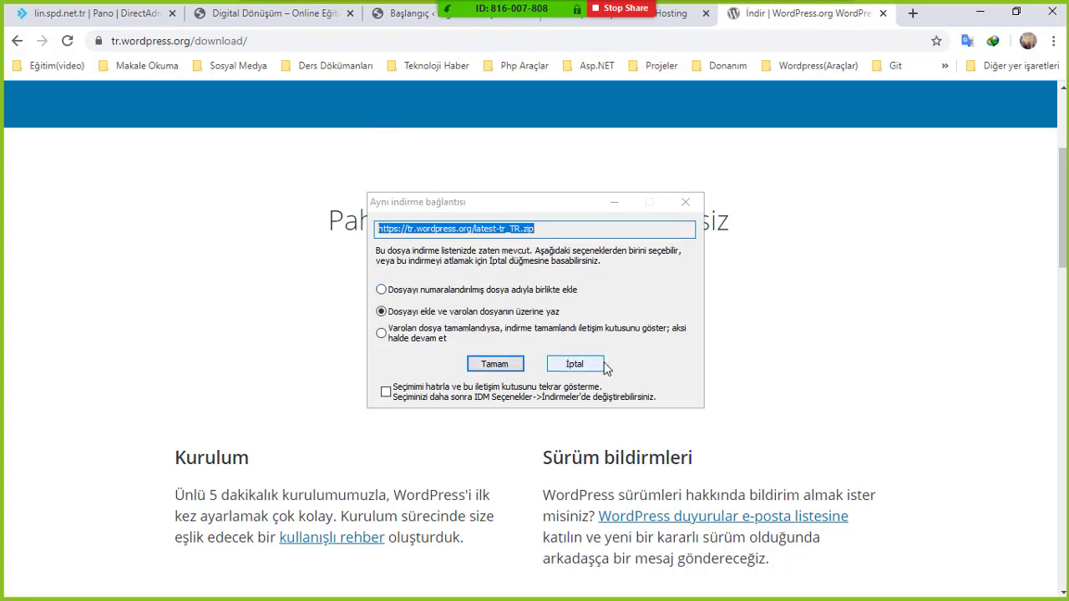
left_click(594, 367)
left_click(551, 328)
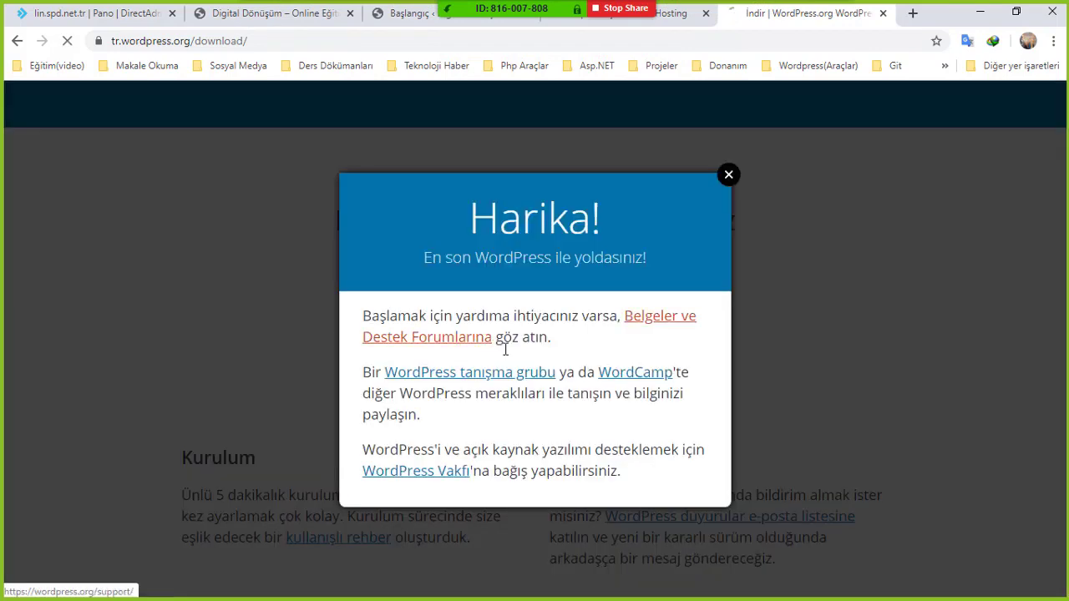
left_click(579, 361)
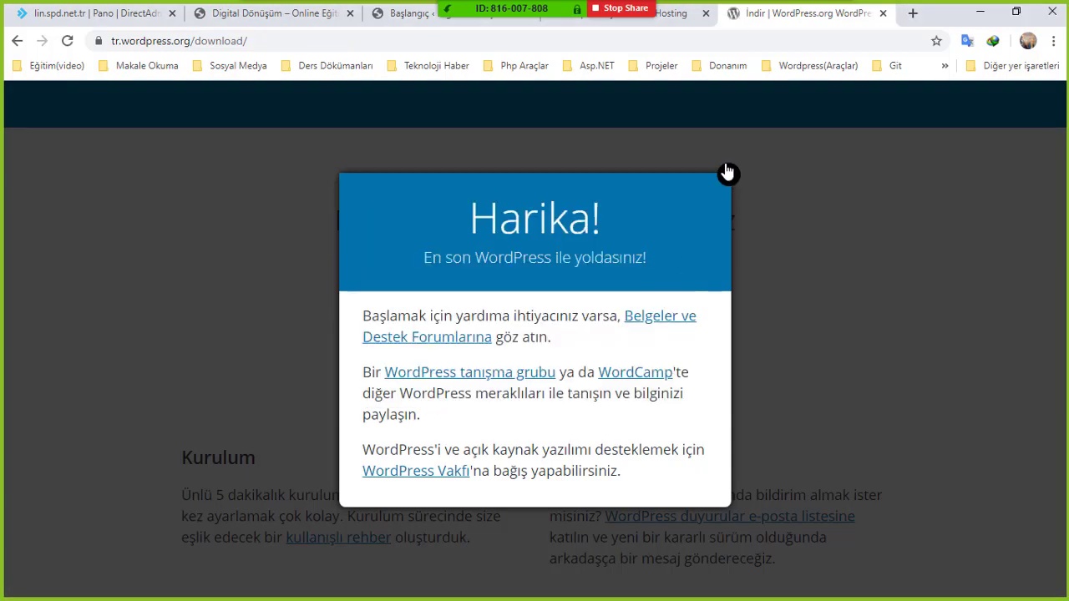
left_click(728, 174)
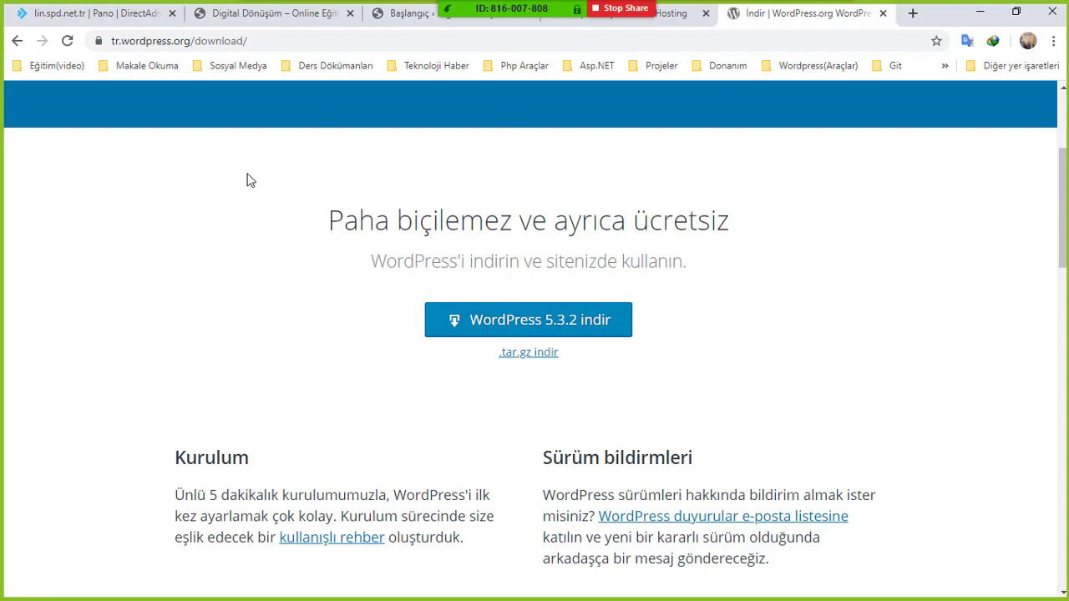
left_click(314, 17)
Switch to the DirectAdmin control panel tab and glance at the meeting chat
left_click(389, 24)
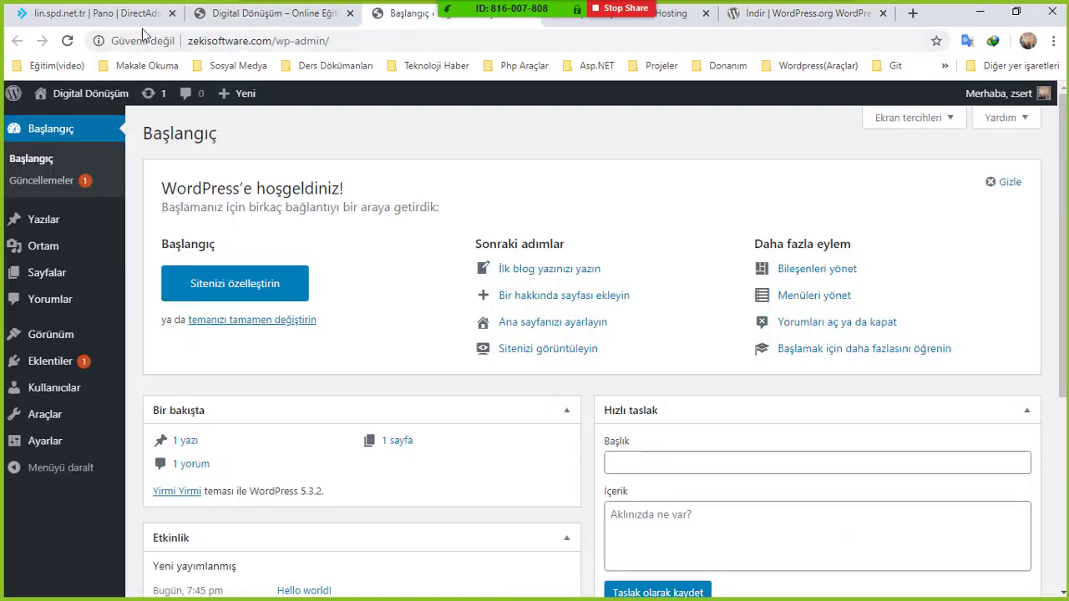
left_click(112, 16)
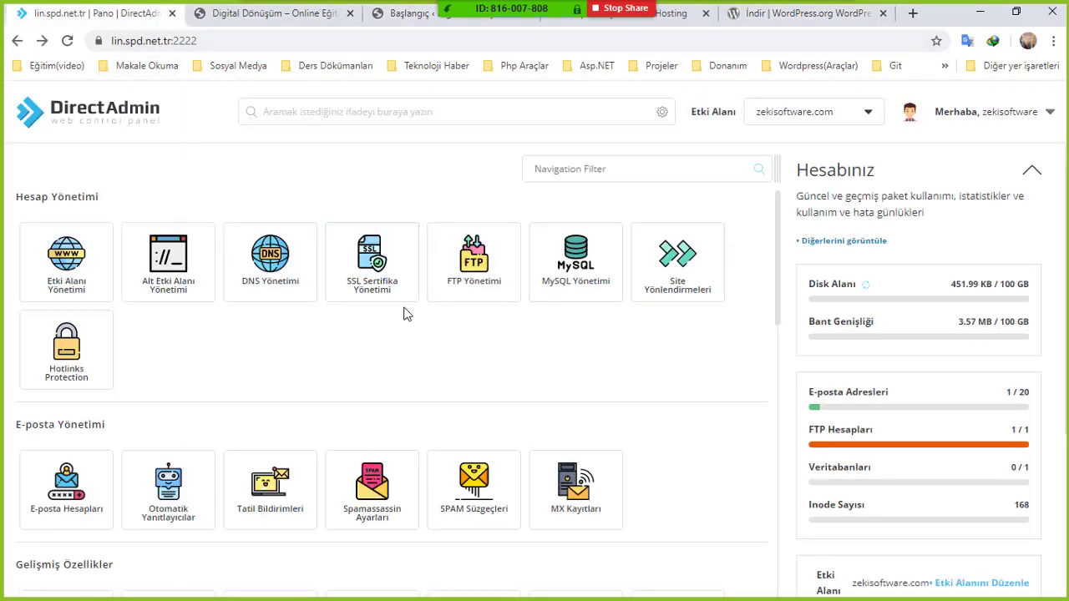
left_click(830, 23)
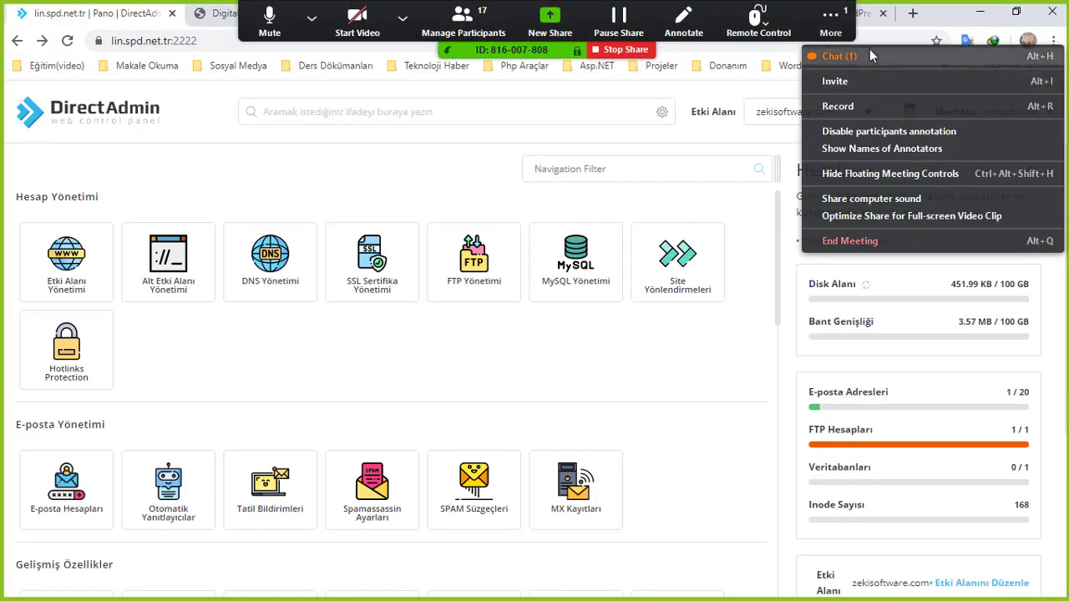
left_click(842, 62)
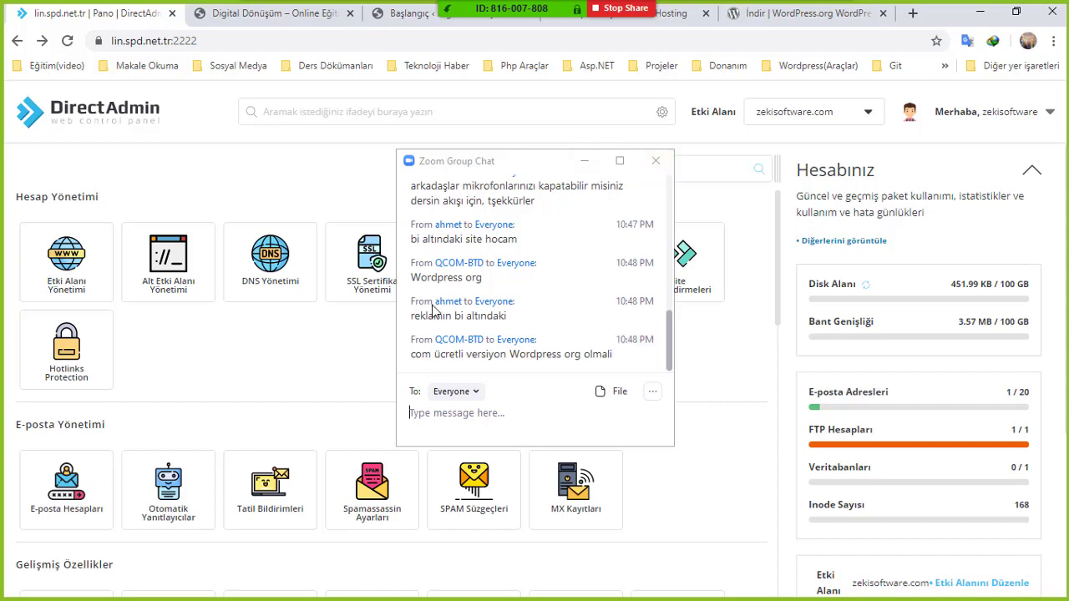
left_click(658, 165)
left_click(657, 162)
Check the meeting participants list, then close it
mouse_move(543, 10)
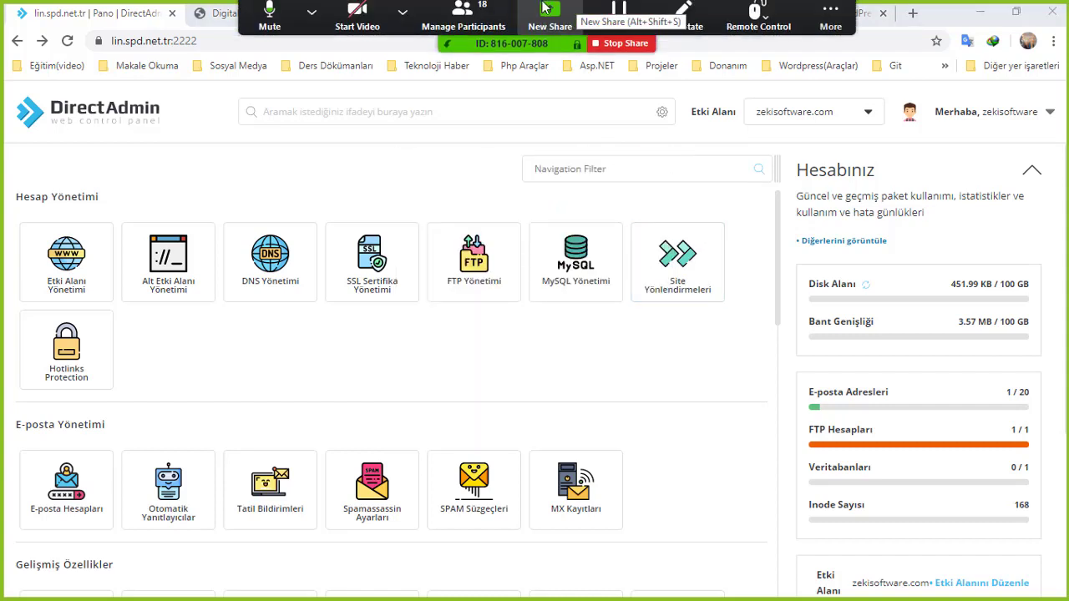
left_click(468, 31)
scroll(590, 291, "up", 10)
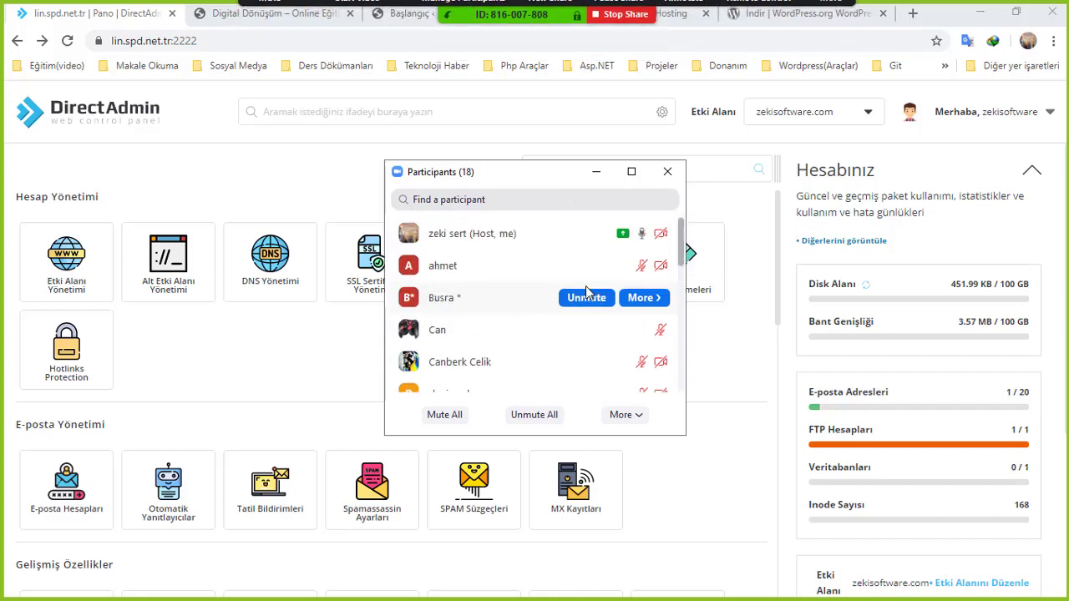
scroll(618, 275, "down", 10)
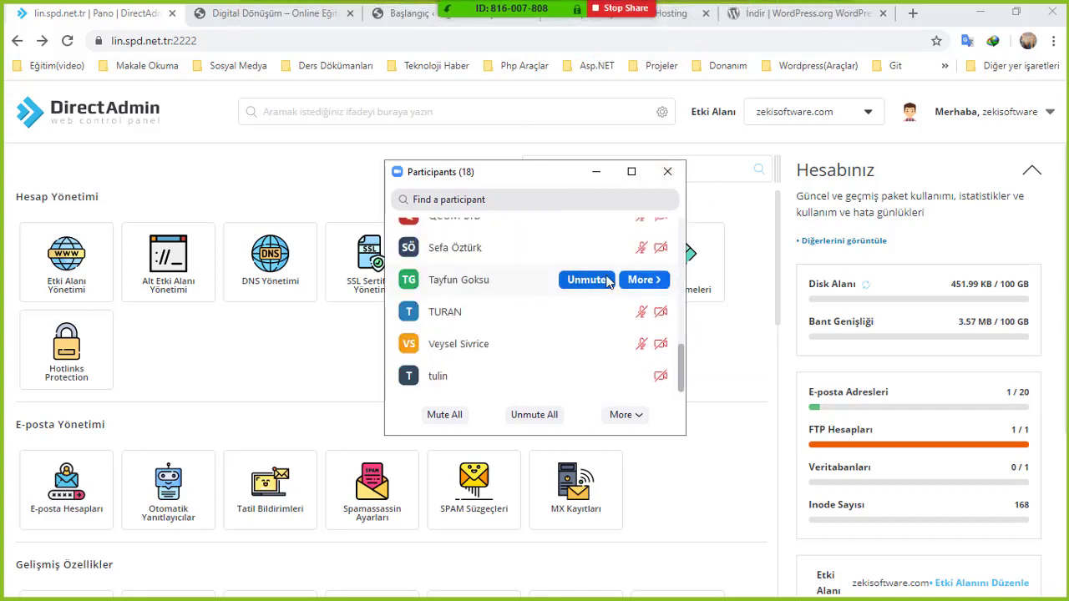
left_click(667, 171)
Scroll down the DirectAdmin dashboard and open the Dosya Yöneticisi (File Manager)
scroll(50, 284, "down", 2)
scroll(124, 325, "up", 2)
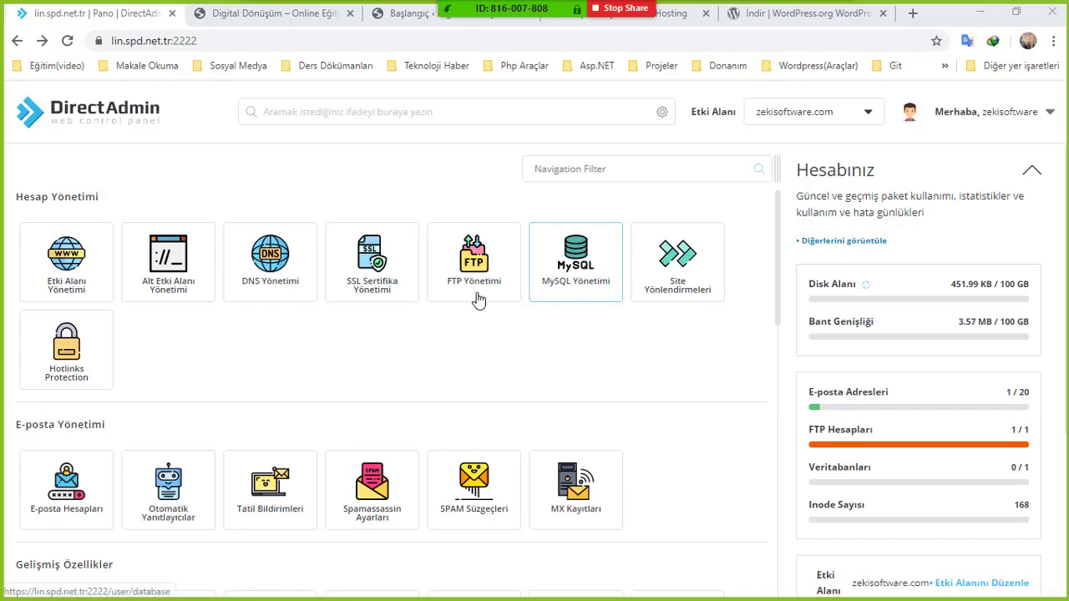
scroll(448, 292, "down", 1)
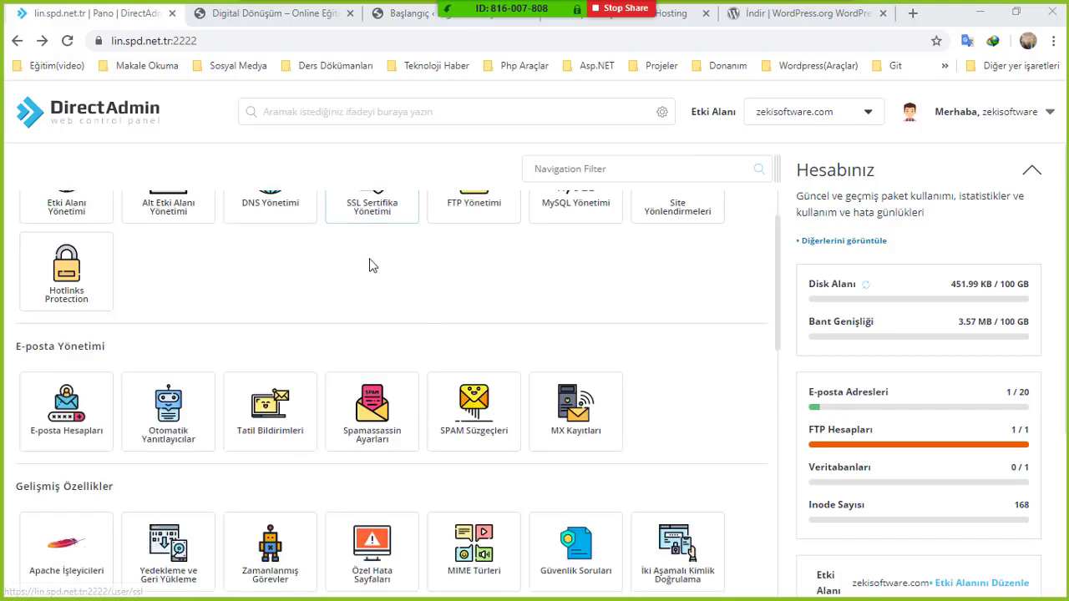
scroll(355, 307, "down", 3)
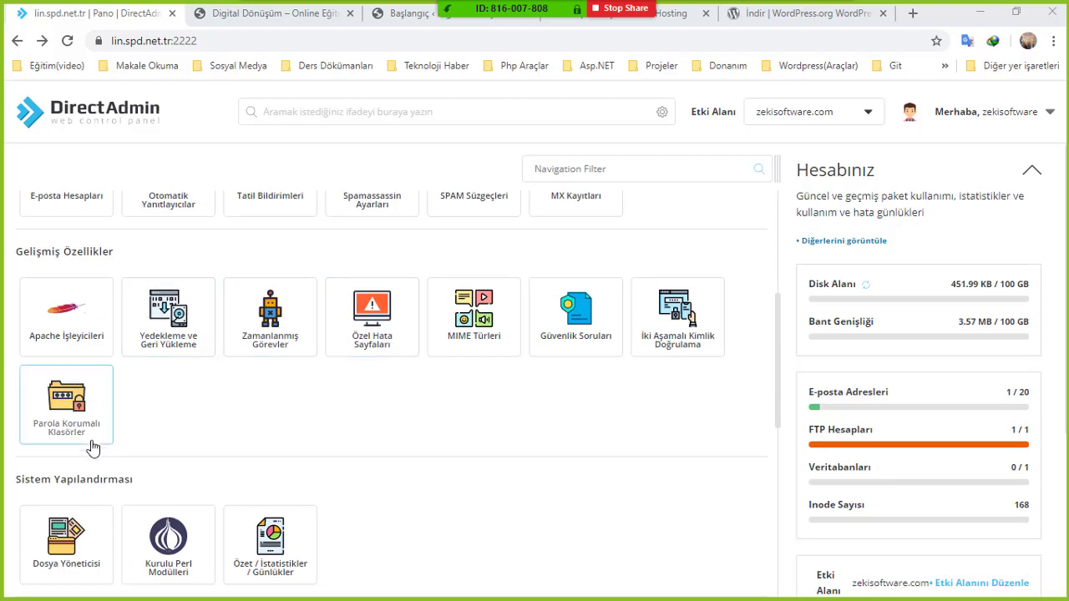
scroll(79, 401, "down", 2)
left_click(54, 405)
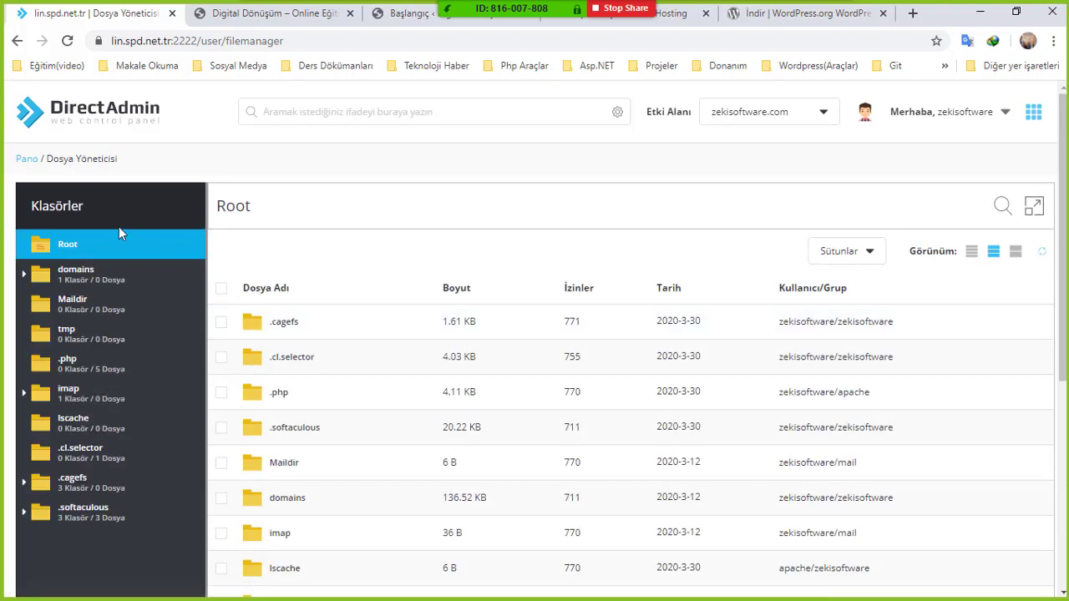
Open domains > zekisoftware.com > public_html and bring up the Dosya Yükle upload window
left_click(23, 276)
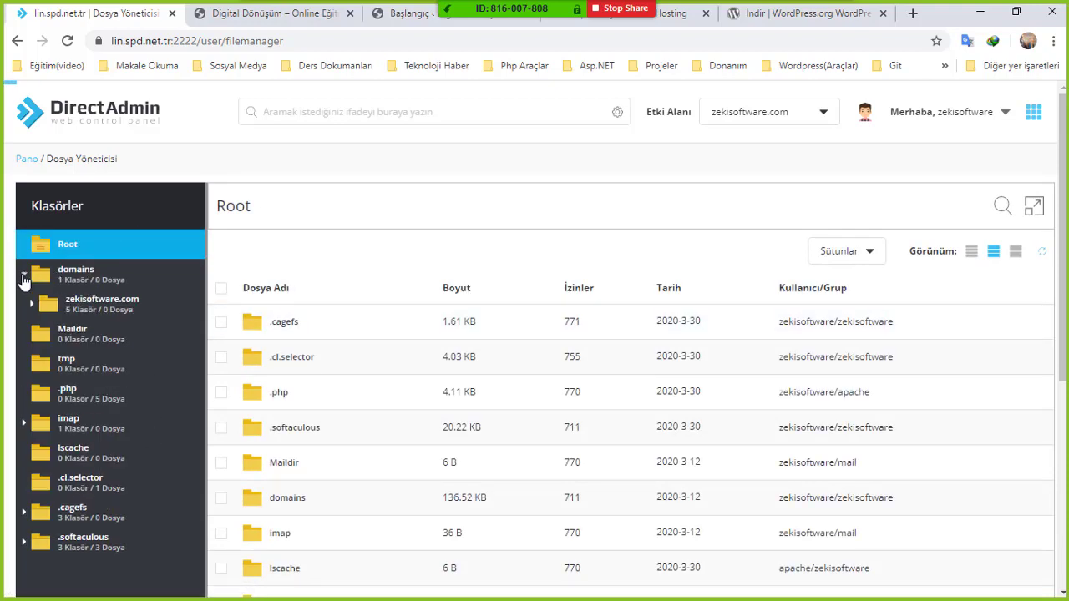
left_click(33, 304)
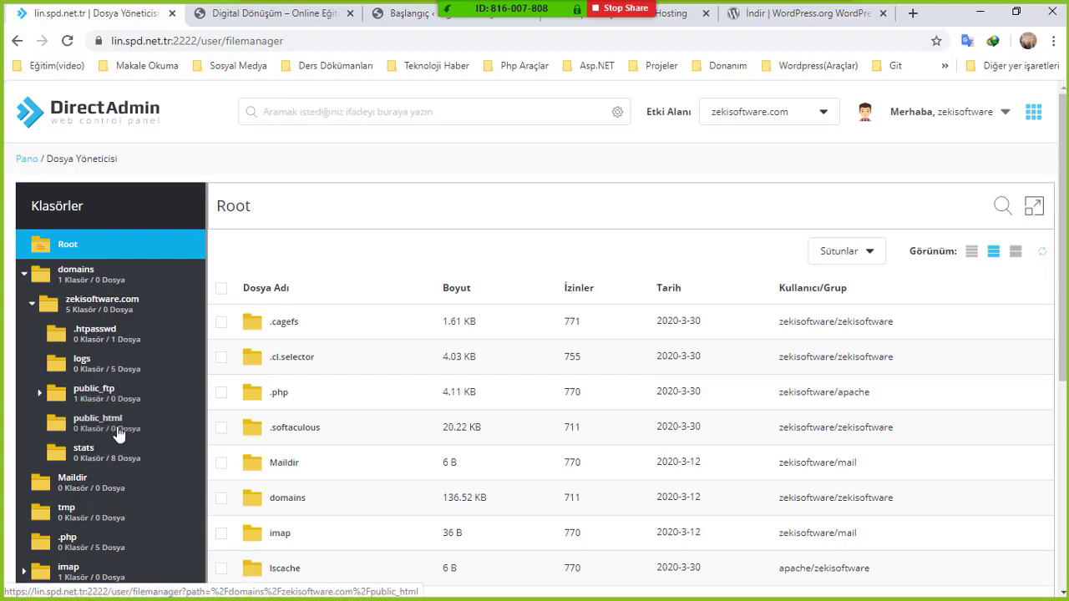
left_click(98, 430)
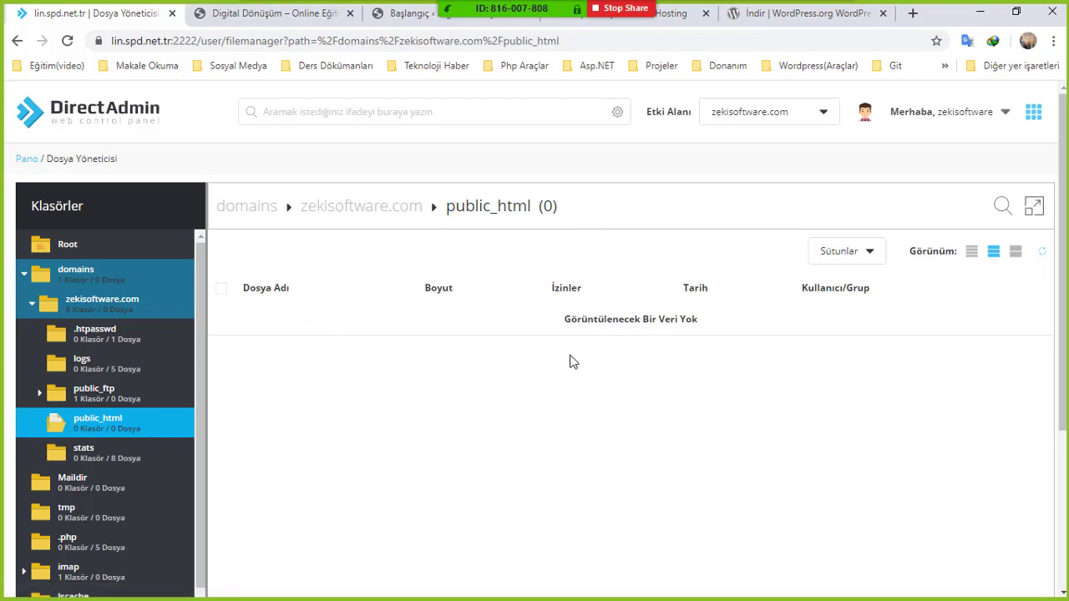
scroll(426, 443, "down", 3)
left_click(144, 501)
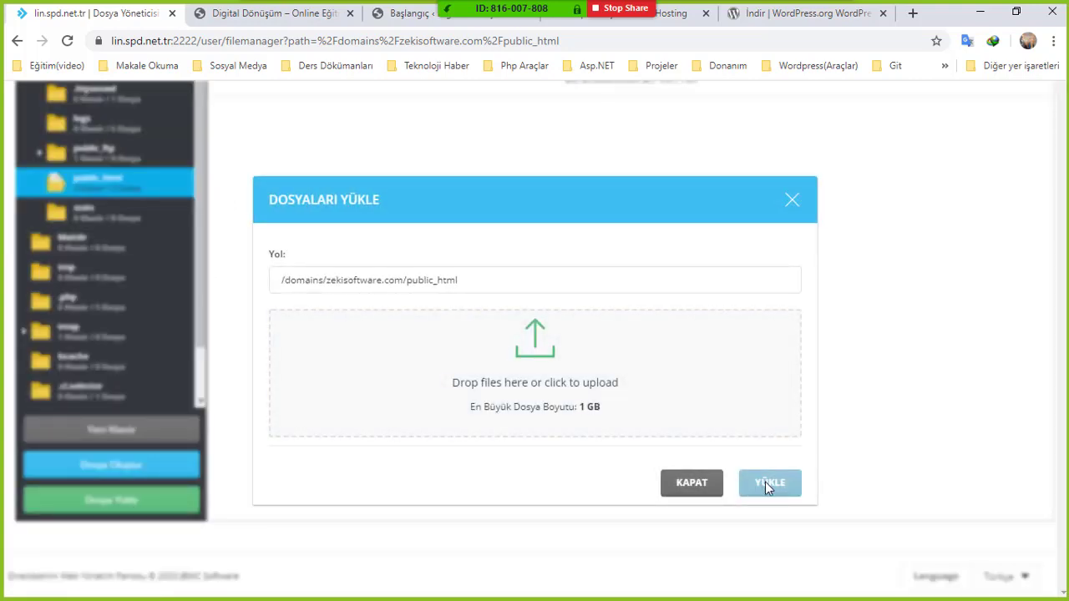
Choose wordpress-5.3.2-tr_TR.zip from İndirilenler > Compressed as the file to upload
left_click(542, 373)
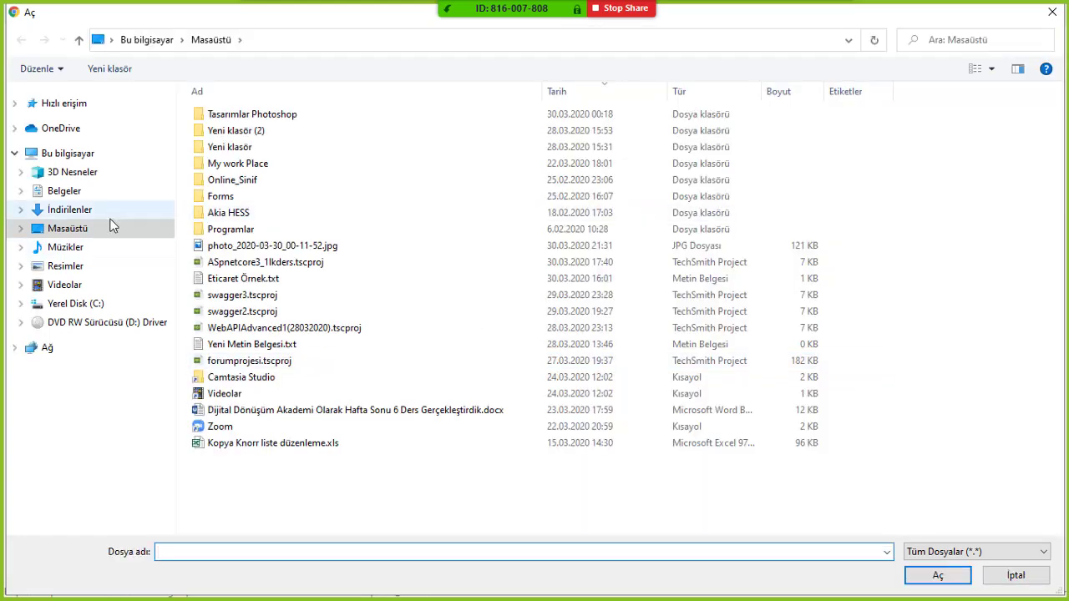
left_click(142, 211)
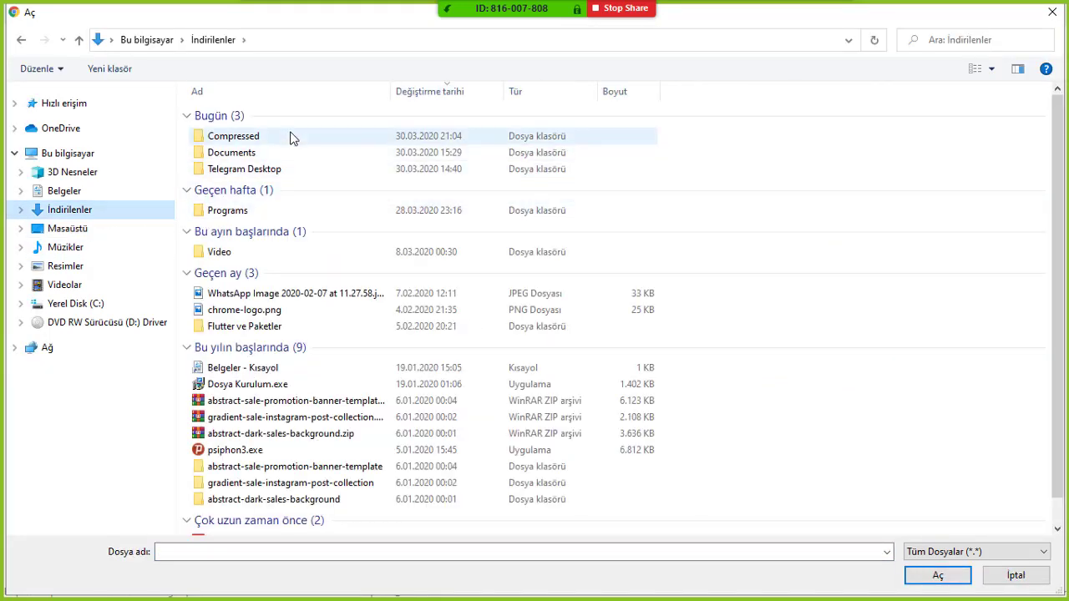
double_click(291, 137)
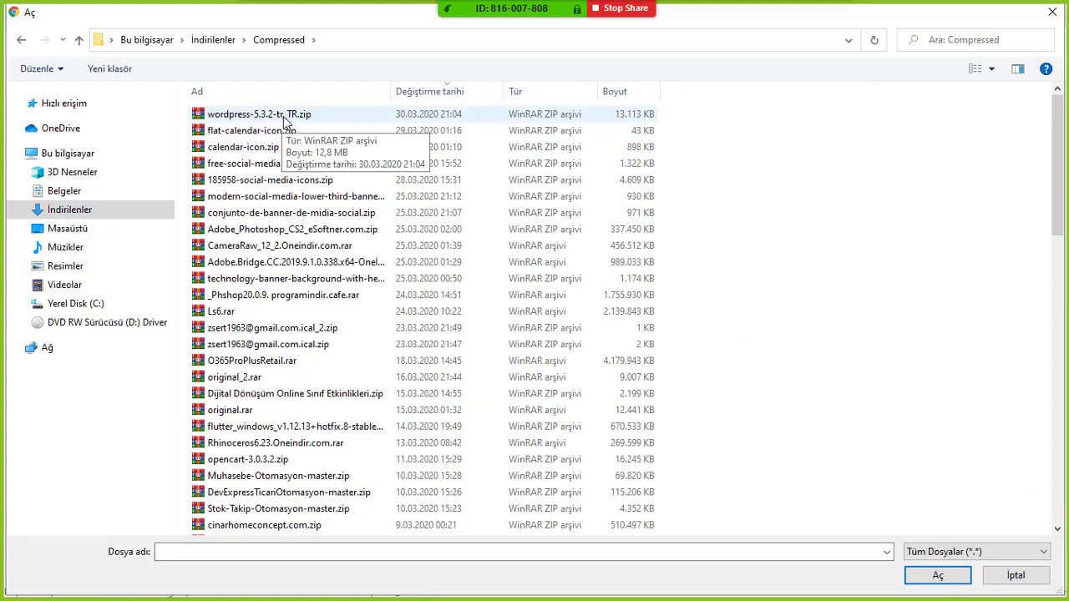
left_click(284, 122)
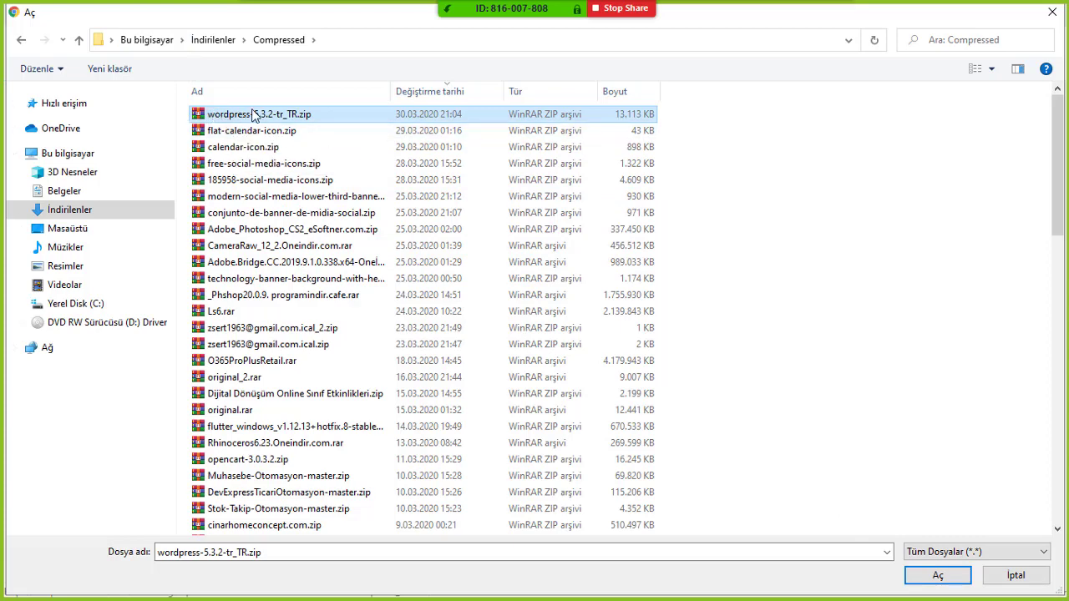
left_click(940, 574)
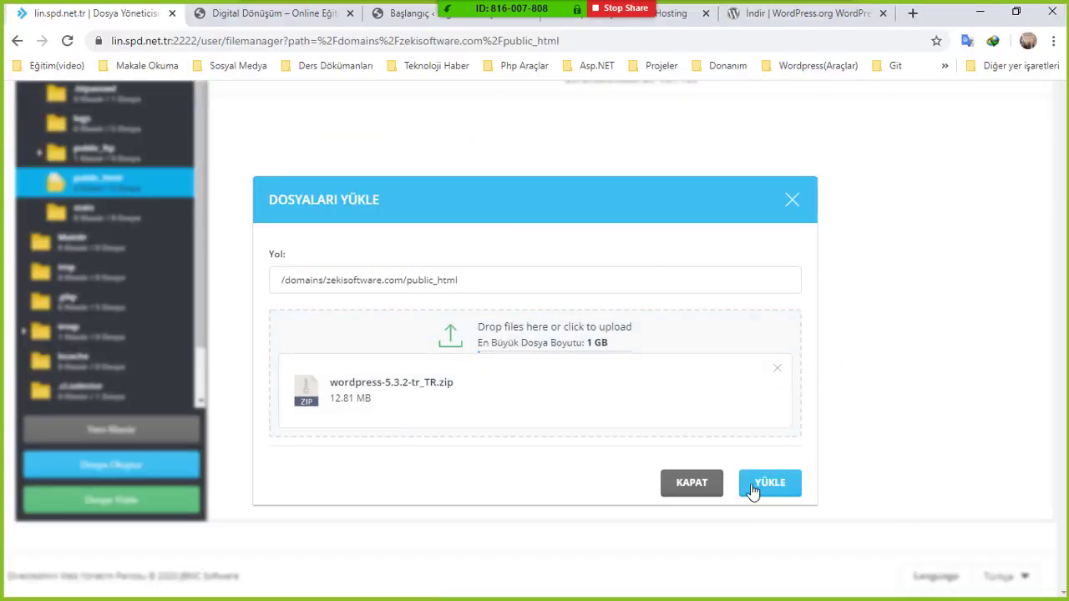
Start uploading the zip with YÜKLE, then go to the İndir | WordPress.org tab
left_click(766, 492)
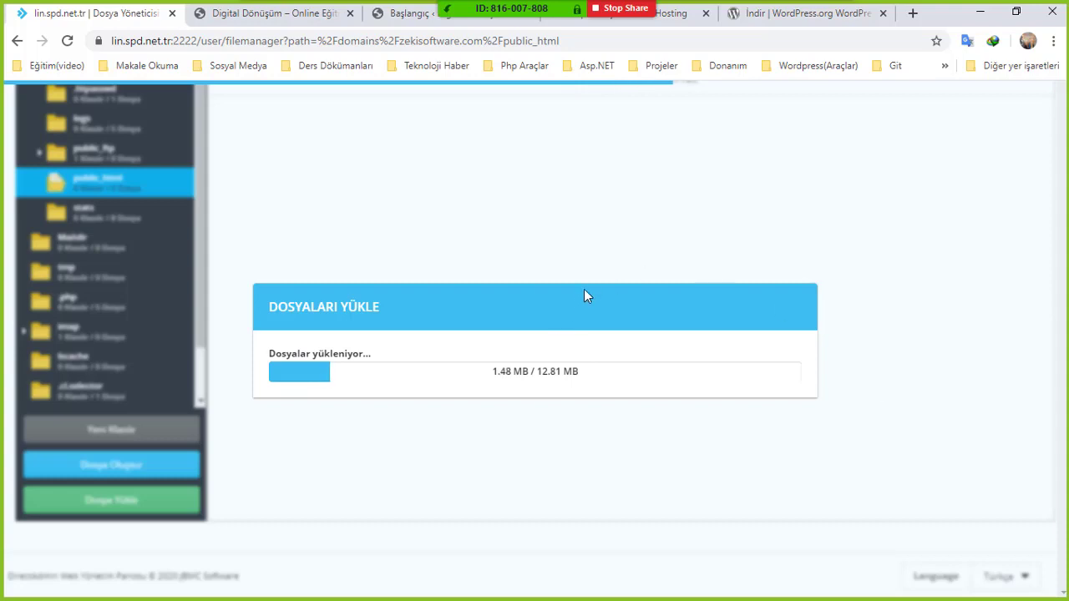
left_click(803, 15)
Close the WordPress.org download tab, then minimize and restore Chrome to the finished upload
left_click(882, 14)
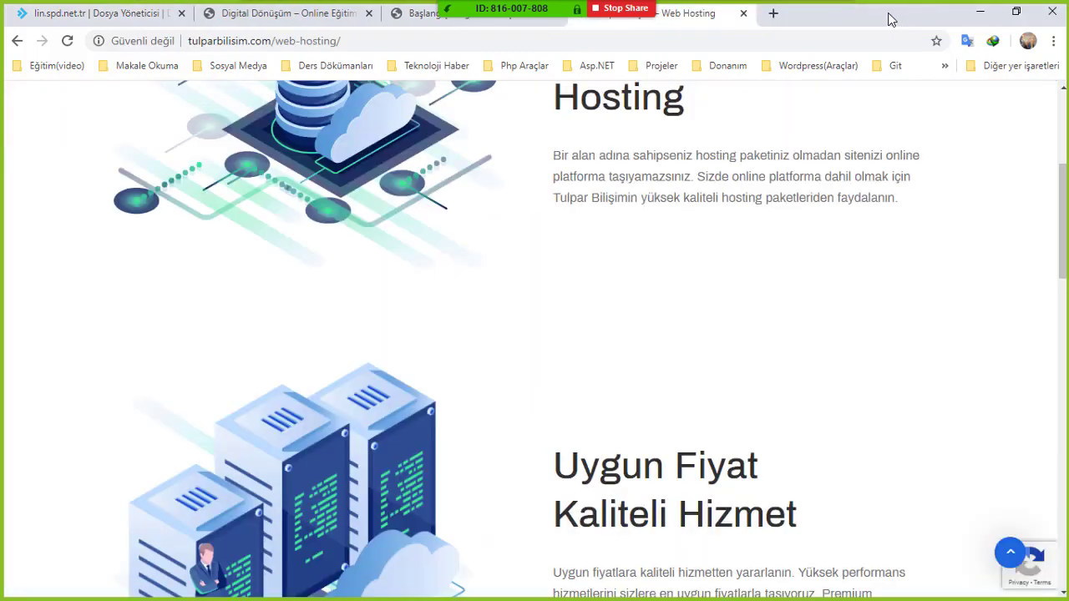
mouse_move(687, 58)
left_click(979, 13)
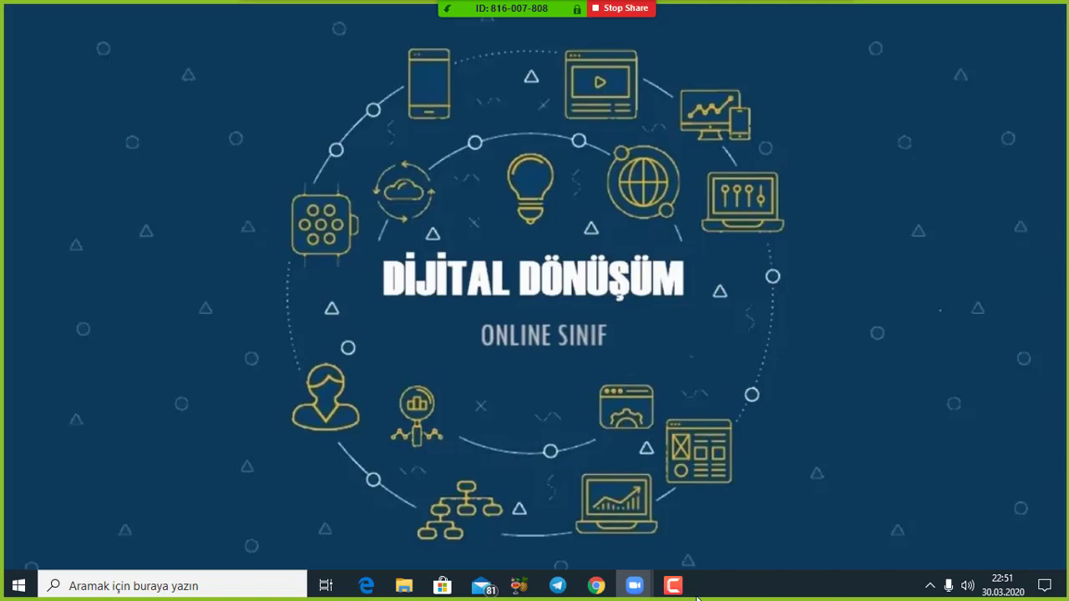
left_click(674, 586)
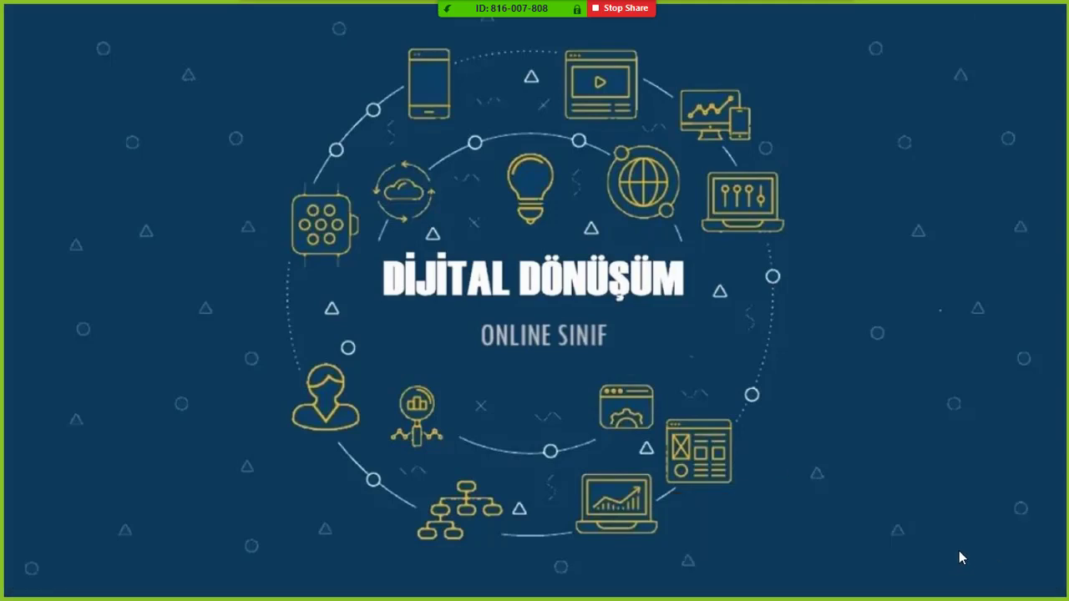
left_click(674, 586)
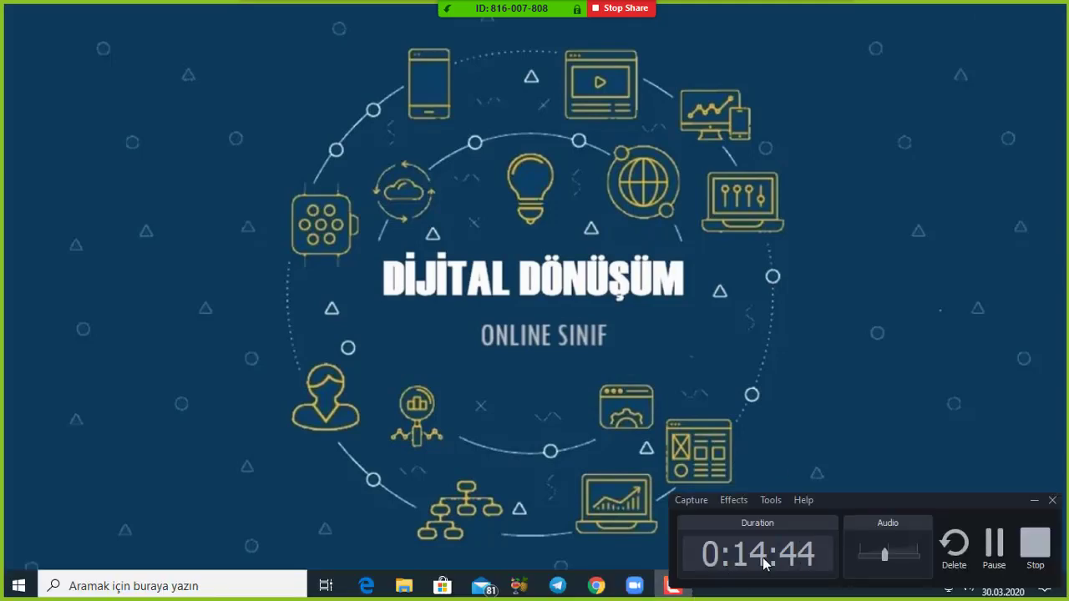
left_click(1036, 501)
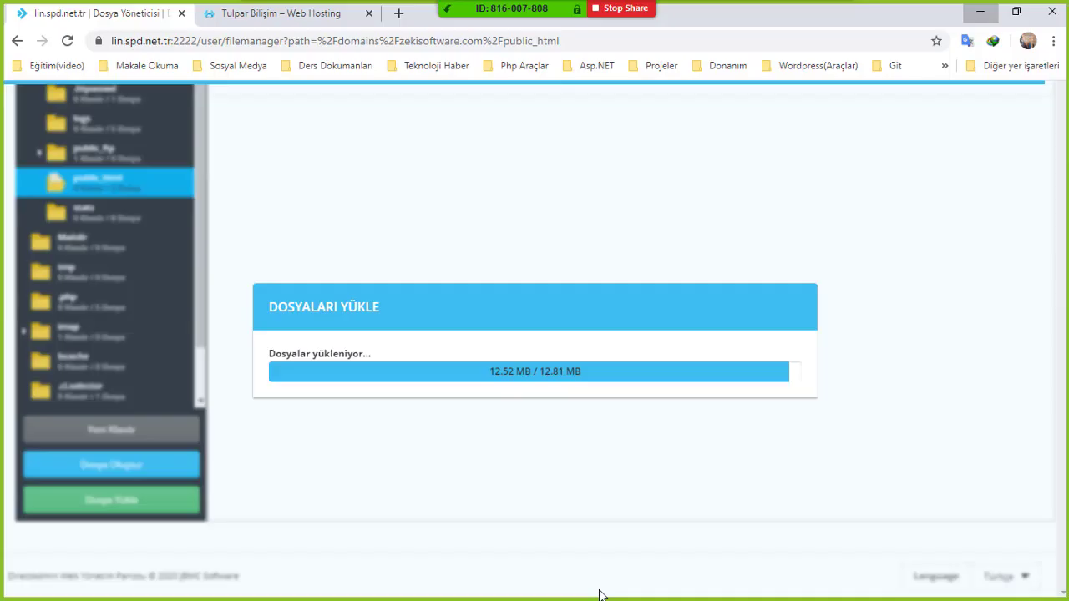
left_click(596, 586)
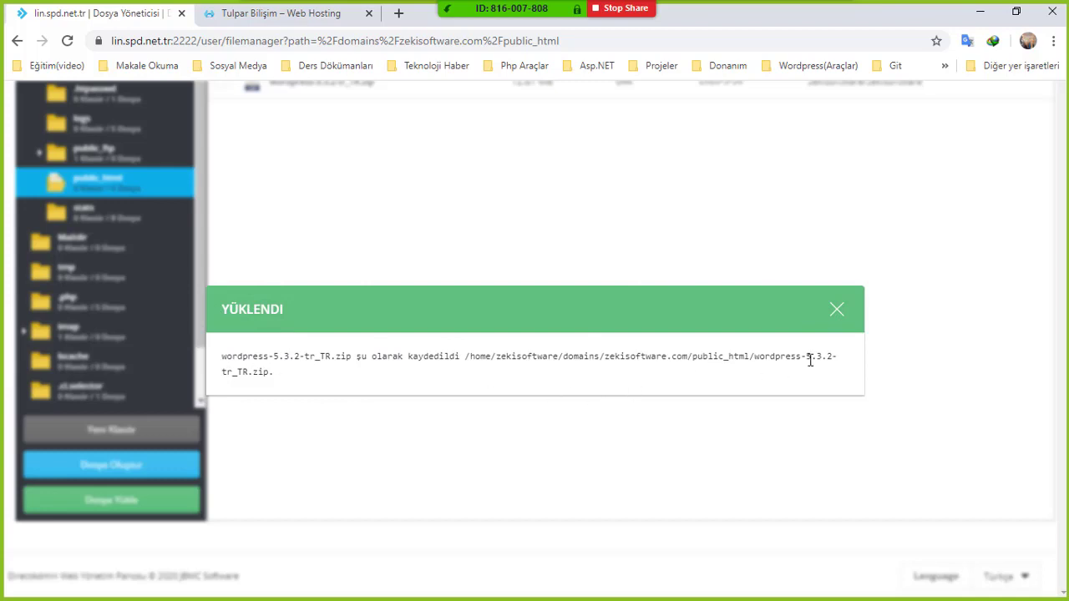
Extract wordpress-5.3.2-tr_TR.zip into public_html using Ayıkla and AYIKLA
left_click(838, 314)
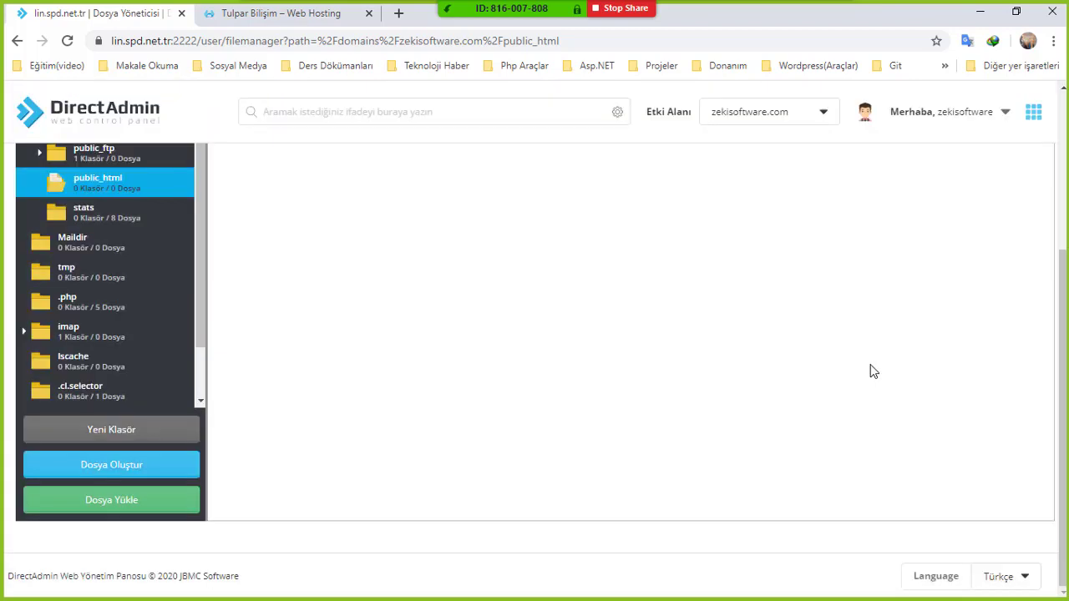
scroll(169, 265, "up", 3)
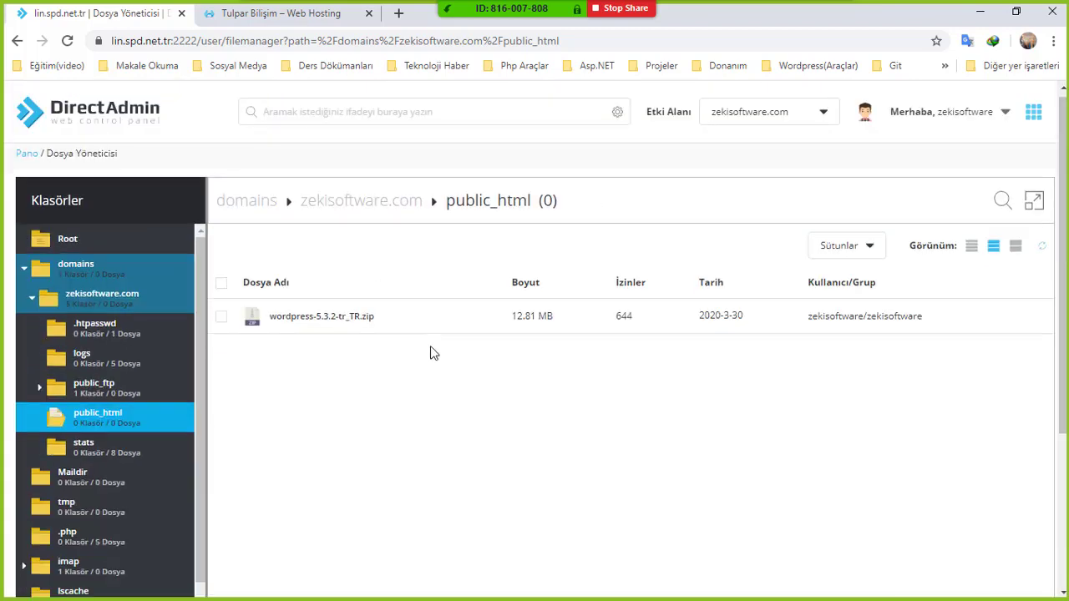
right_click(325, 333)
left_click(396, 438)
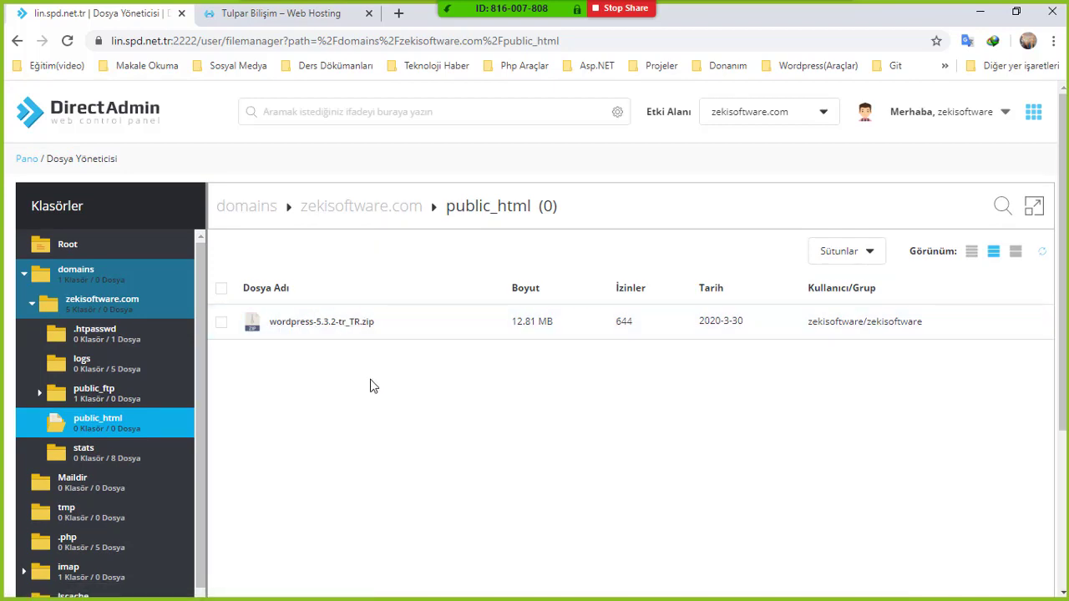
left_click(222, 326)
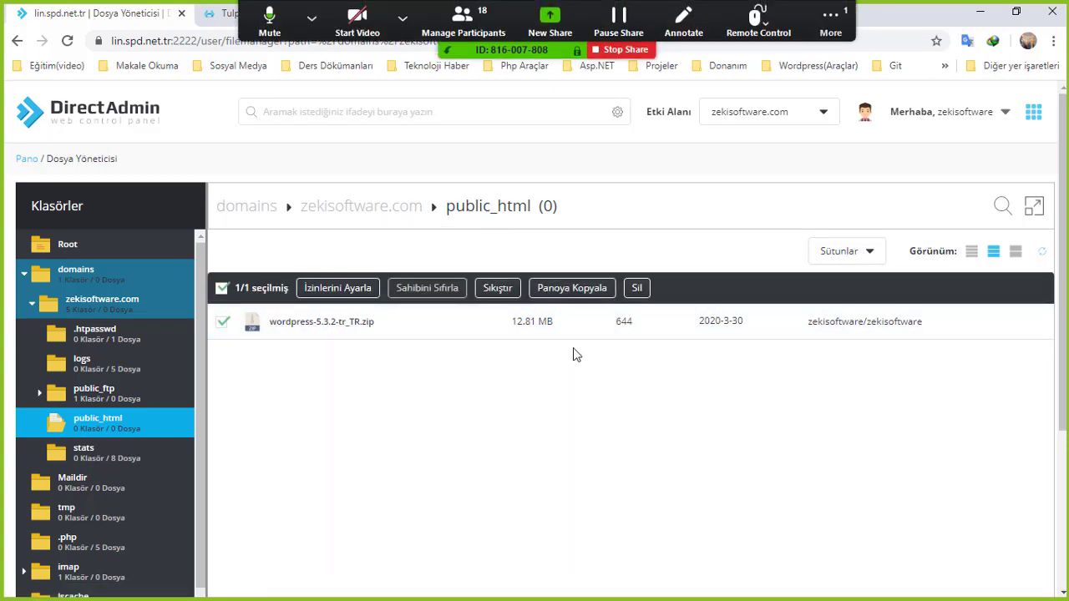
right_click(370, 327)
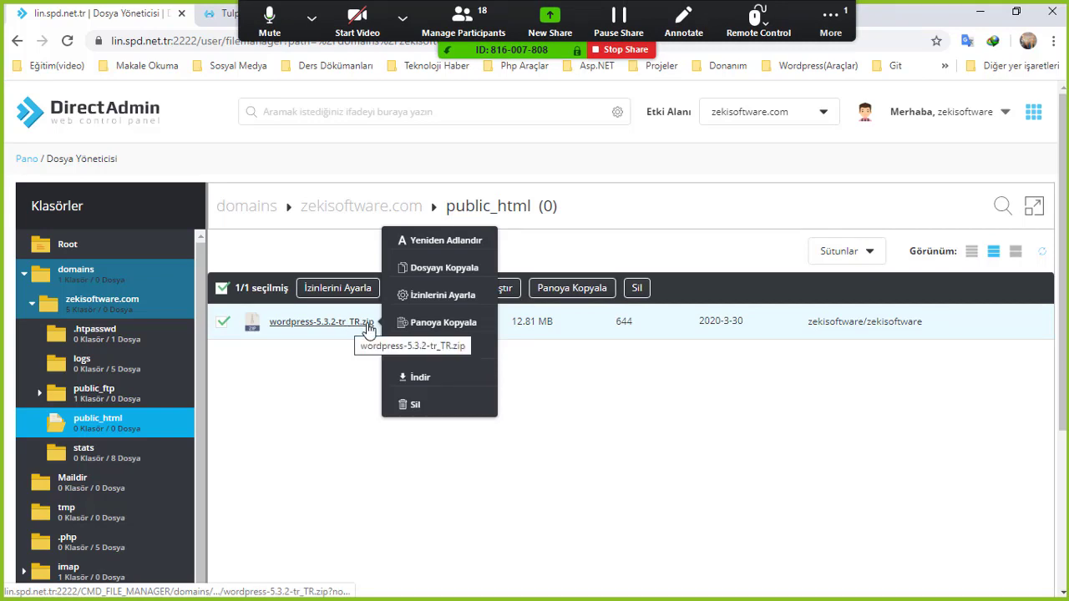
left_click(286, 259)
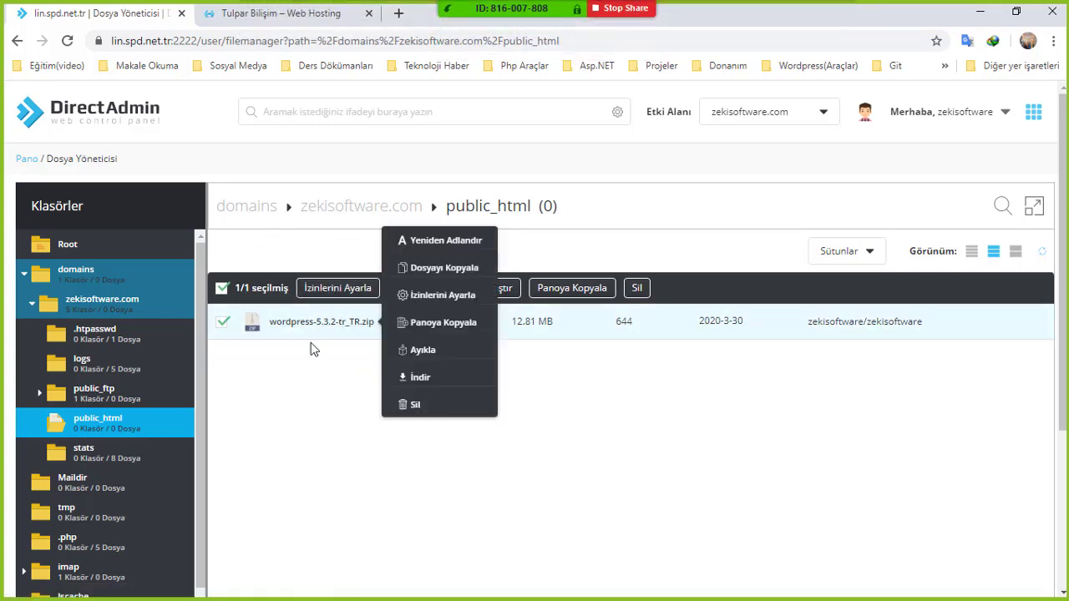
right_click(361, 327)
left_click(432, 374)
right_click(361, 330)
left_click(424, 351)
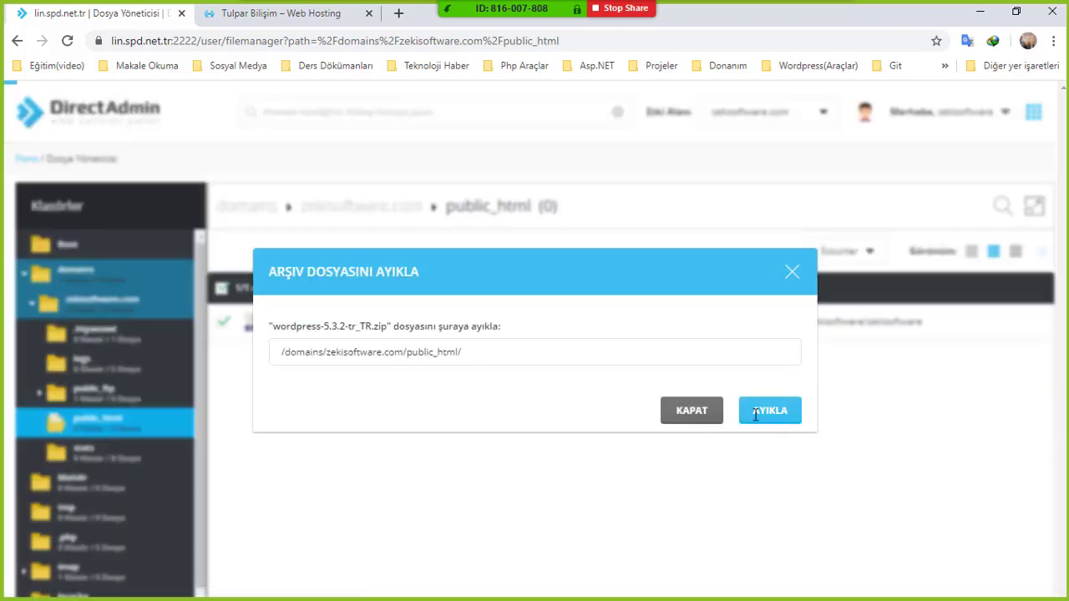
left_click(814, 546)
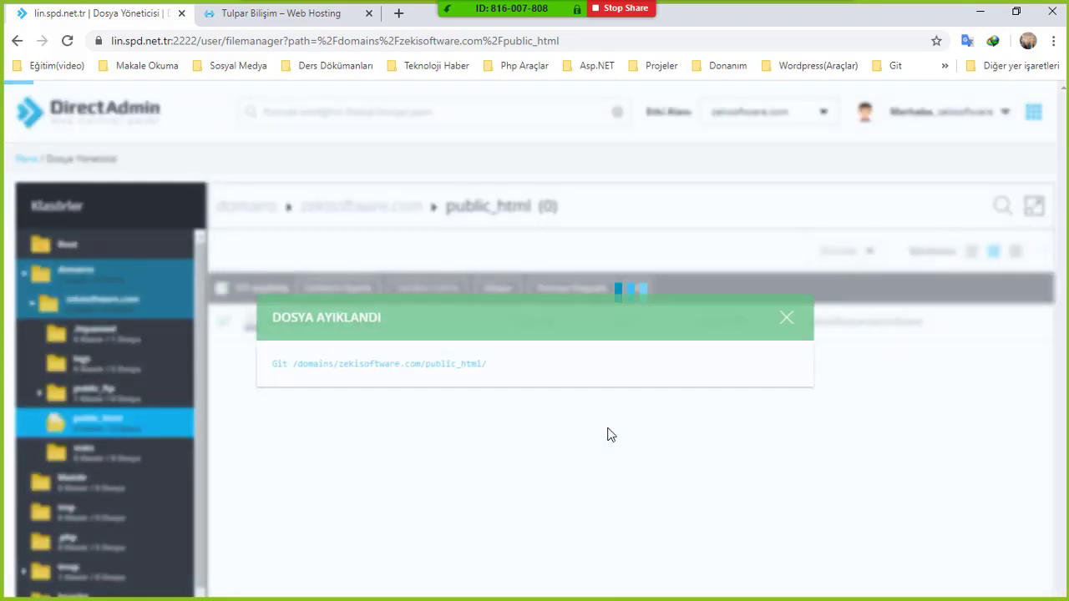
Dismiss the extraction notice and bring up the actions menu of the new wordpress folder
left_click(789, 321)
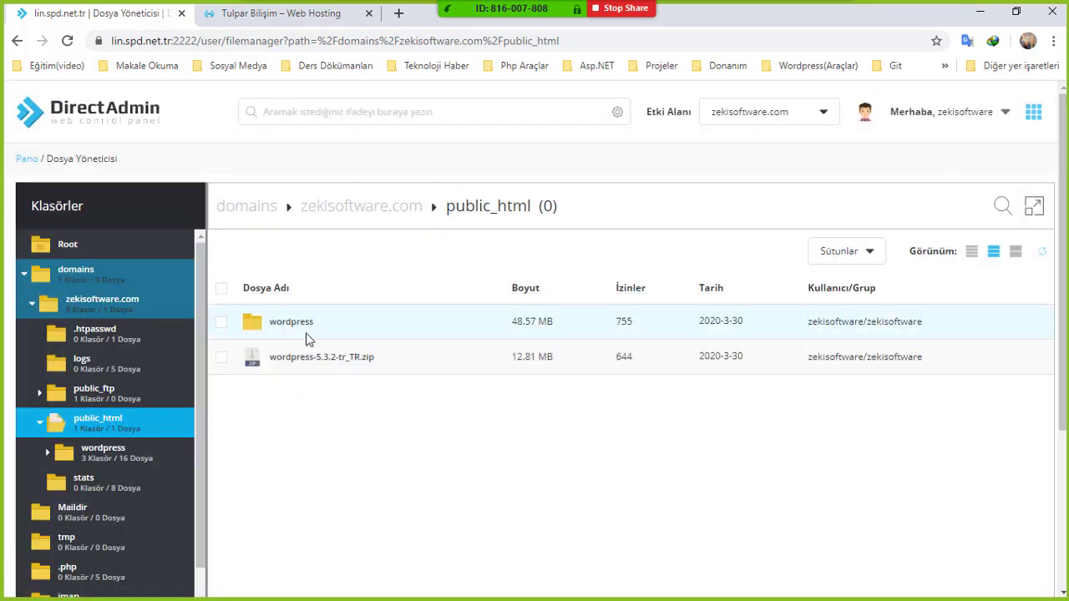
right_click(278, 325)
key("Escape")
right_click(281, 351)
right_click(281, 320)
left_click(226, 324)
right_click(281, 325)
left_click(260, 494)
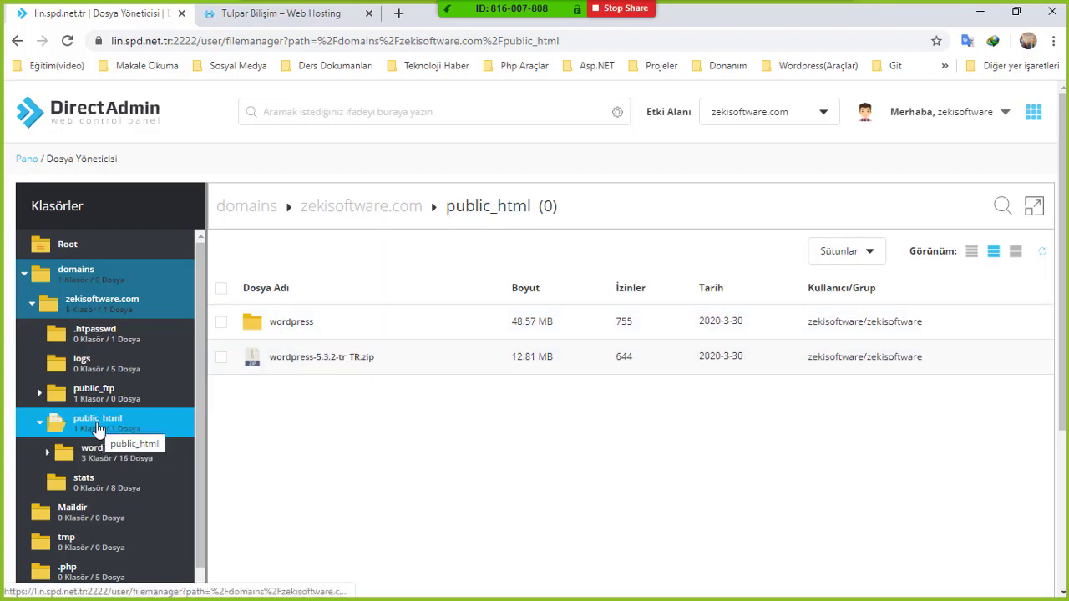
right_click(306, 351)
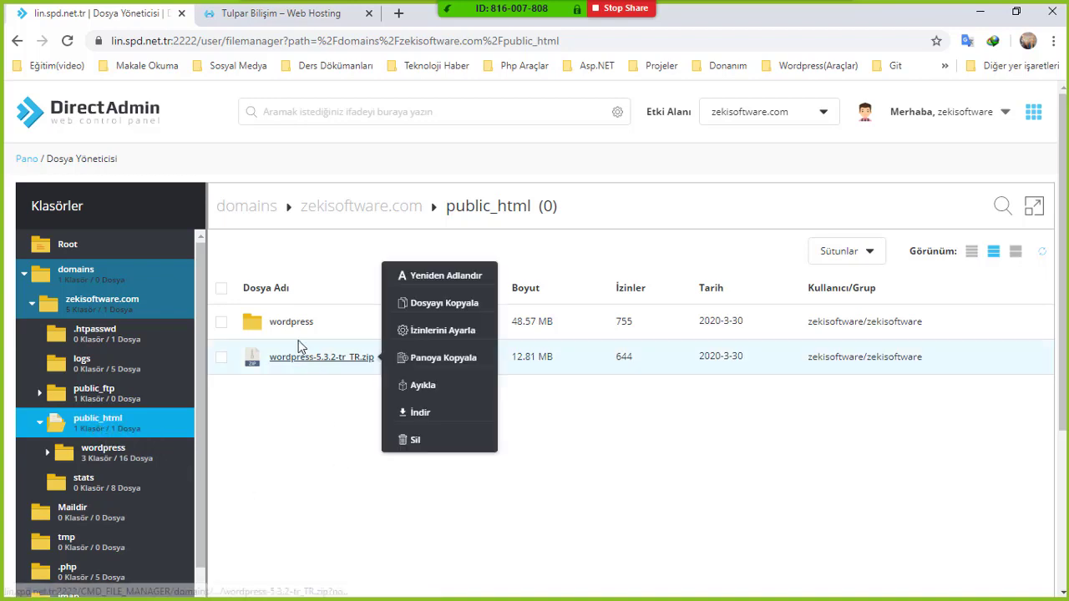
right_click(288, 332)
left_click(219, 303)
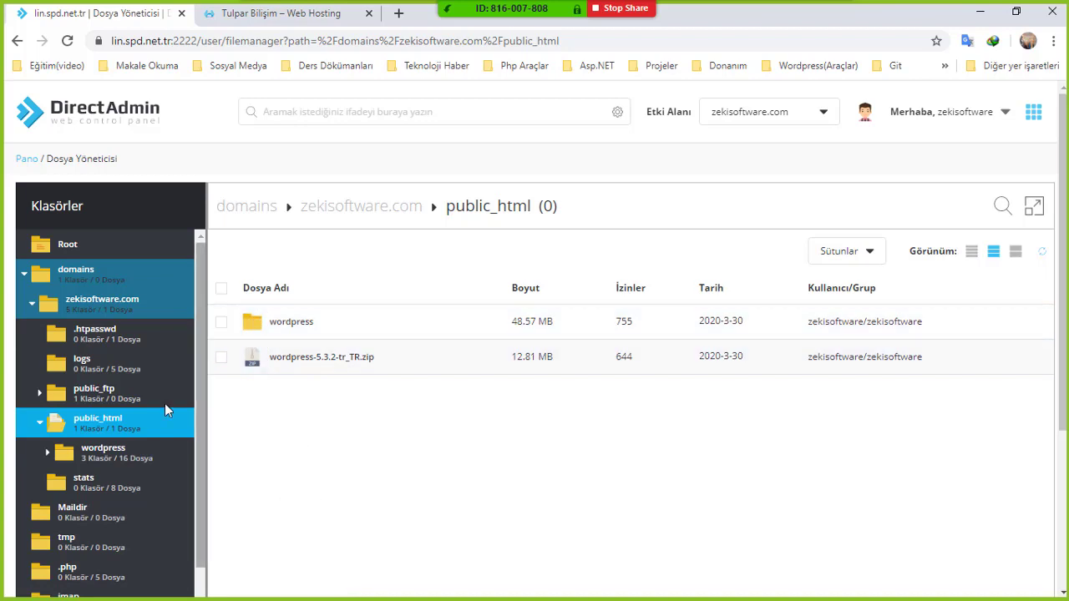
right_click(288, 323)
left_click(292, 528)
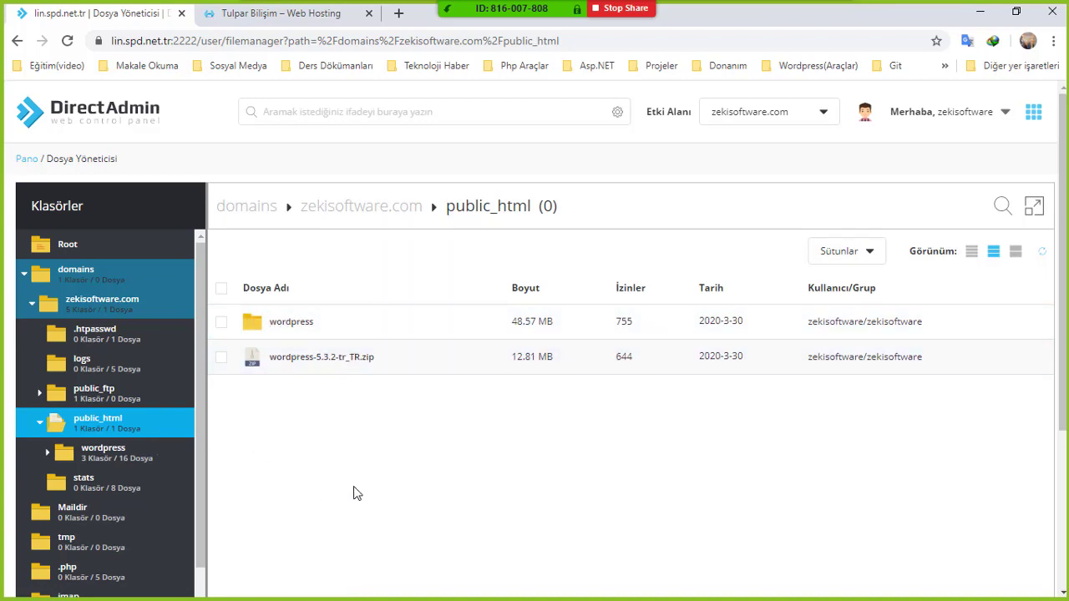
right_click(284, 323)
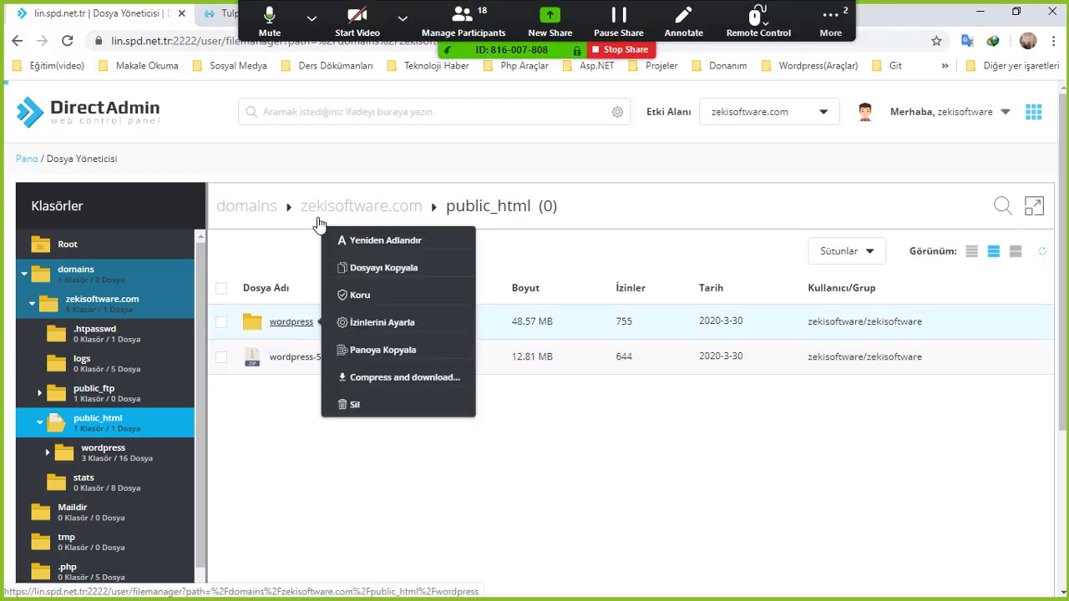
Open the wordpress folder to view its extracted files
left_click(292, 326)
left_click(826, 25)
left_click(840, 55)
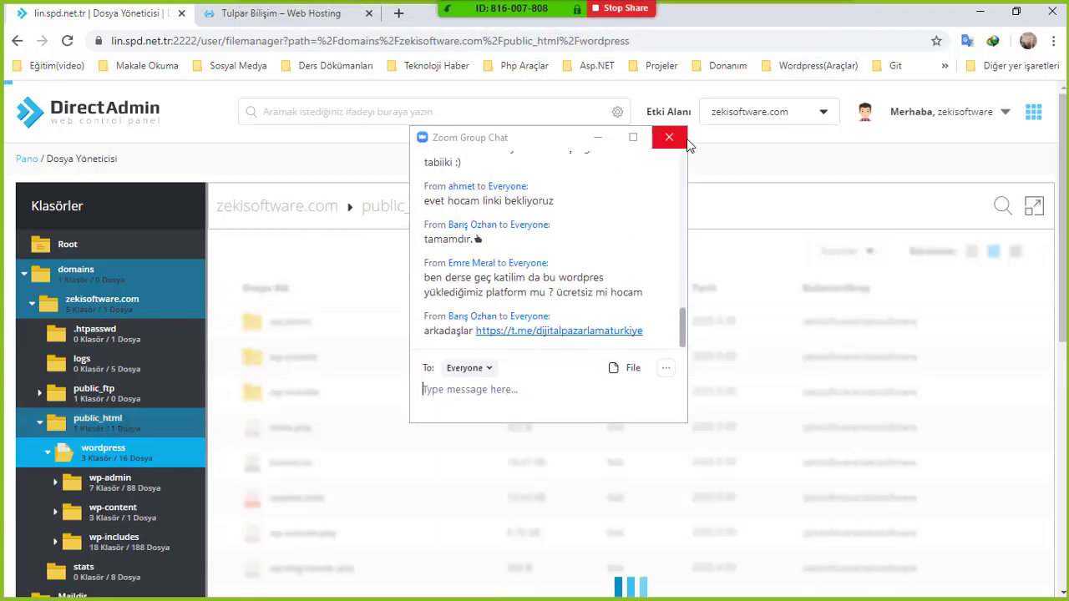
left_click(680, 144)
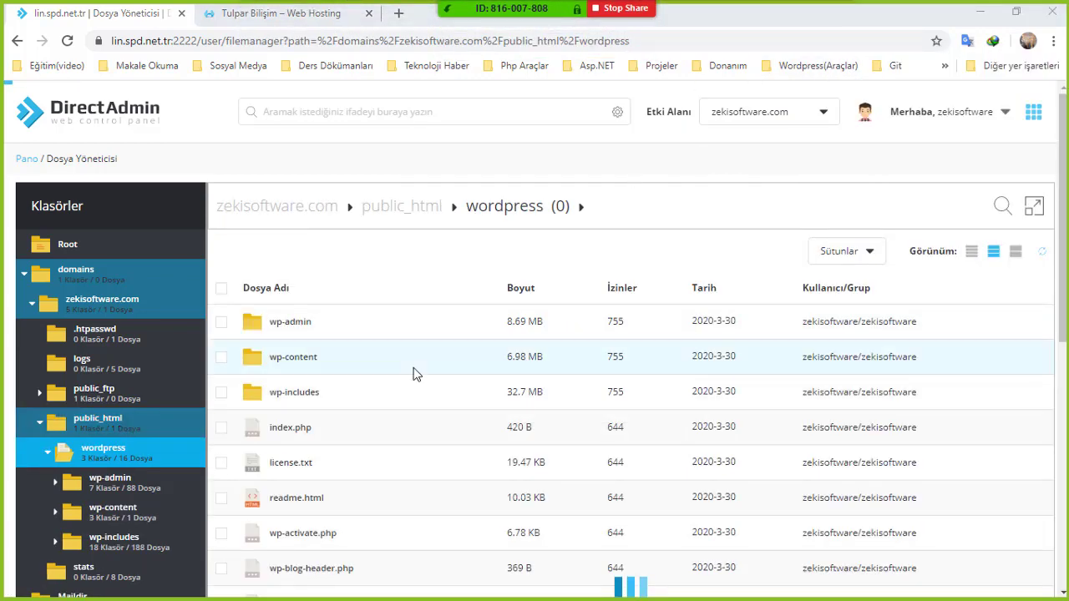
Go back up to public_html and check the actions for the zip and wordpress folder
right_click(334, 321)
left_click(514, 207)
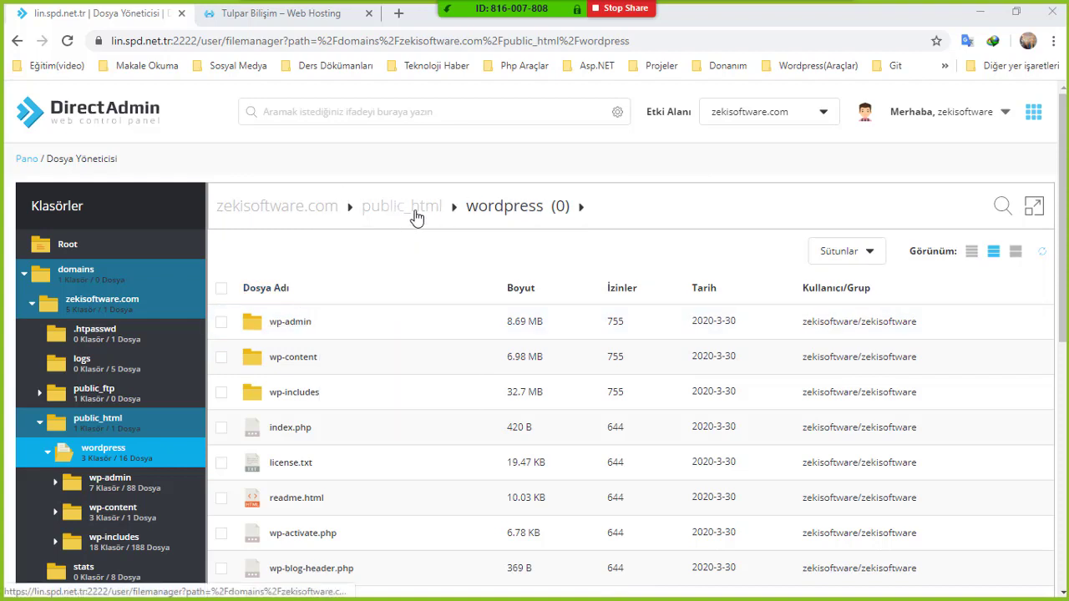
left_click(415, 214)
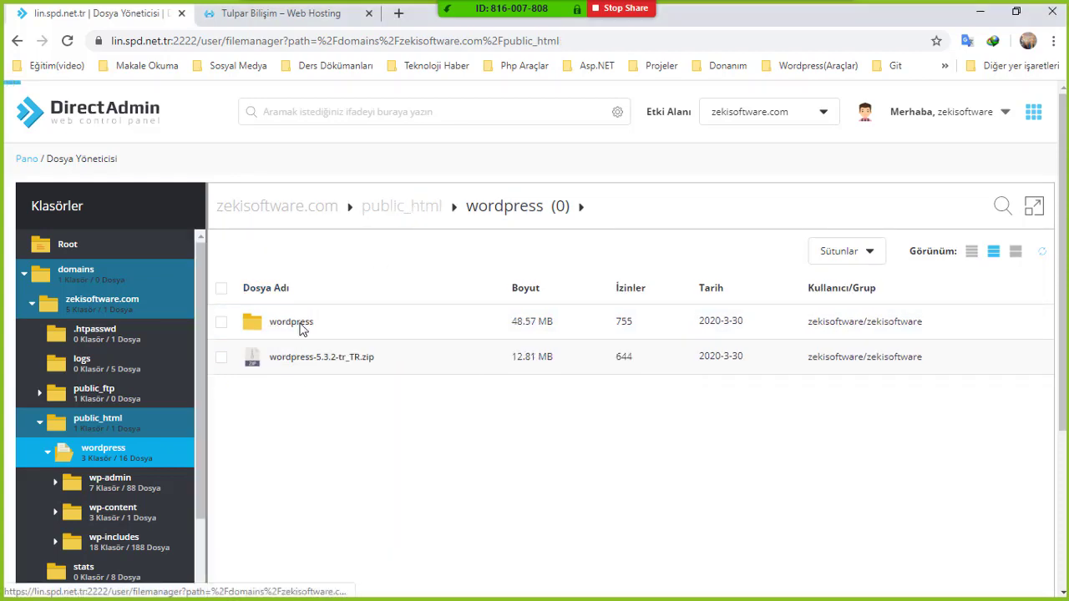
right_click(286, 360)
right_click(290, 333)
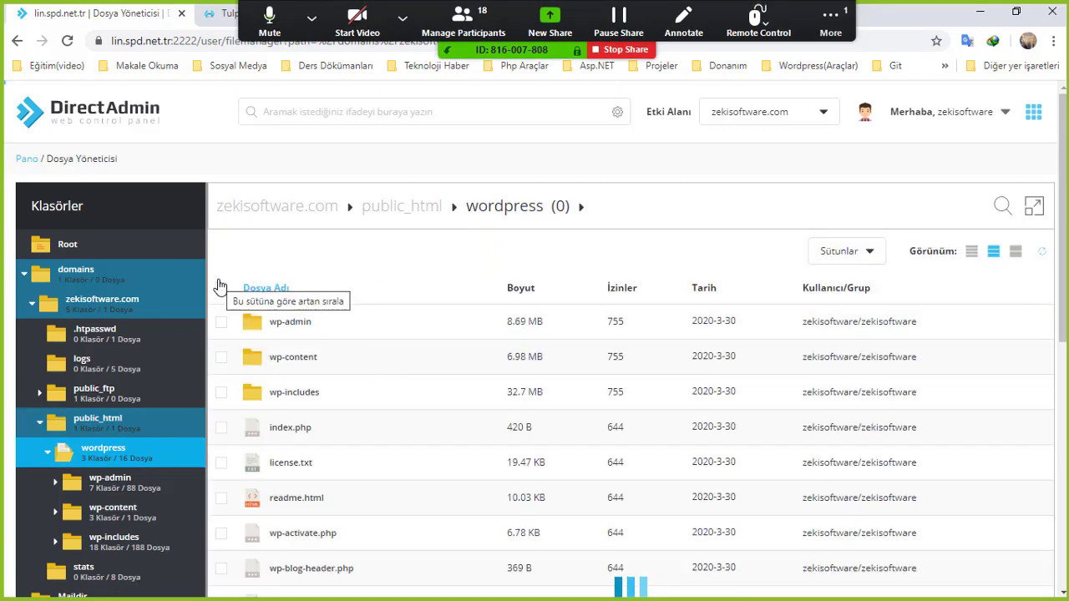
Copy all 19 WordPress items to the clipboard and move them into public_html
left_click(222, 290)
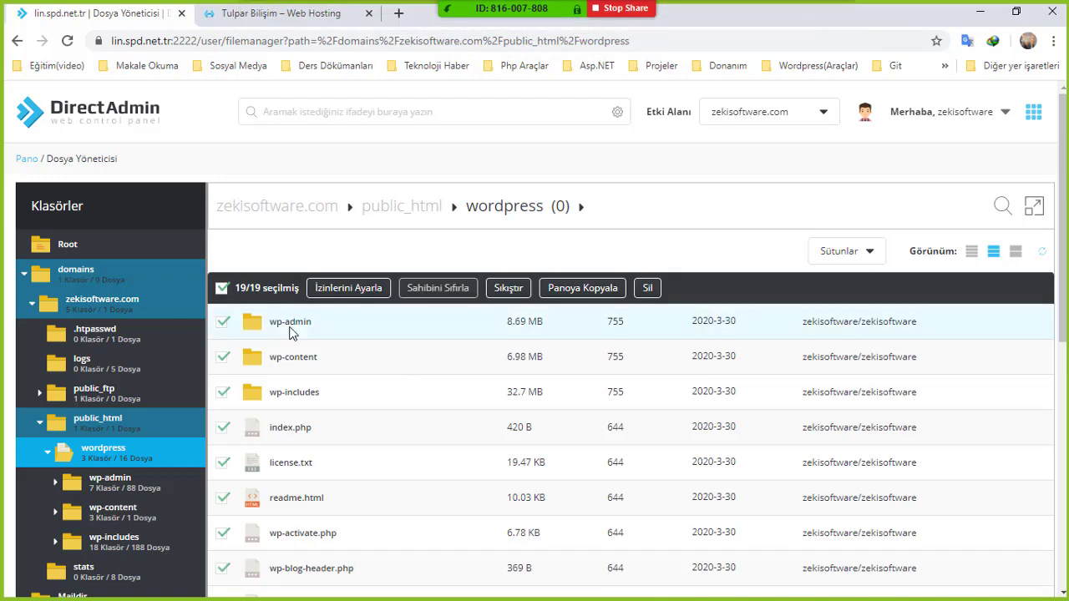
left_click(599, 290)
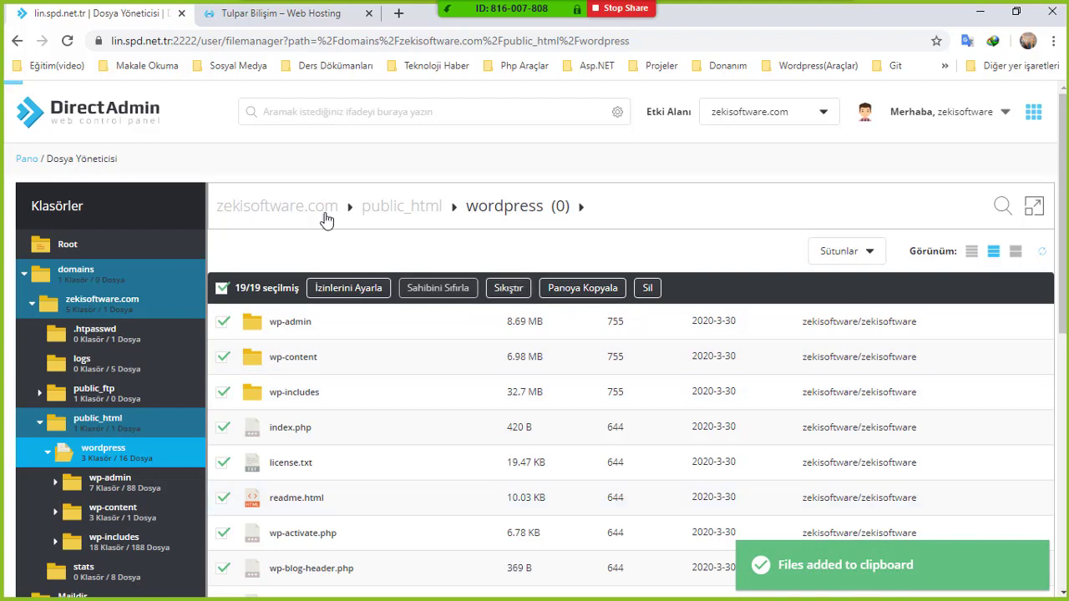
left_click(408, 215)
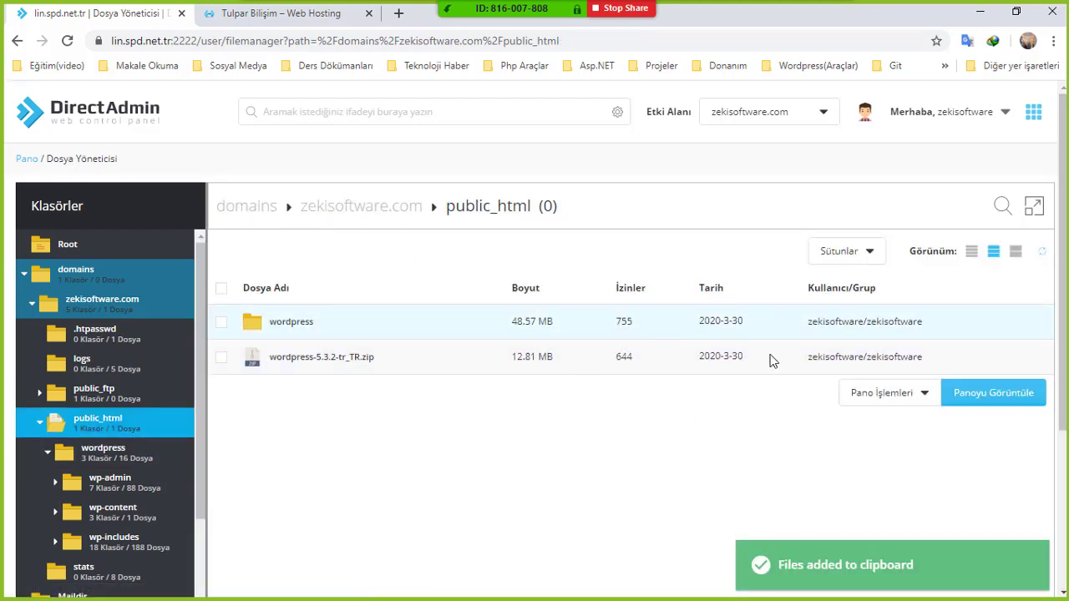
left_click(923, 395)
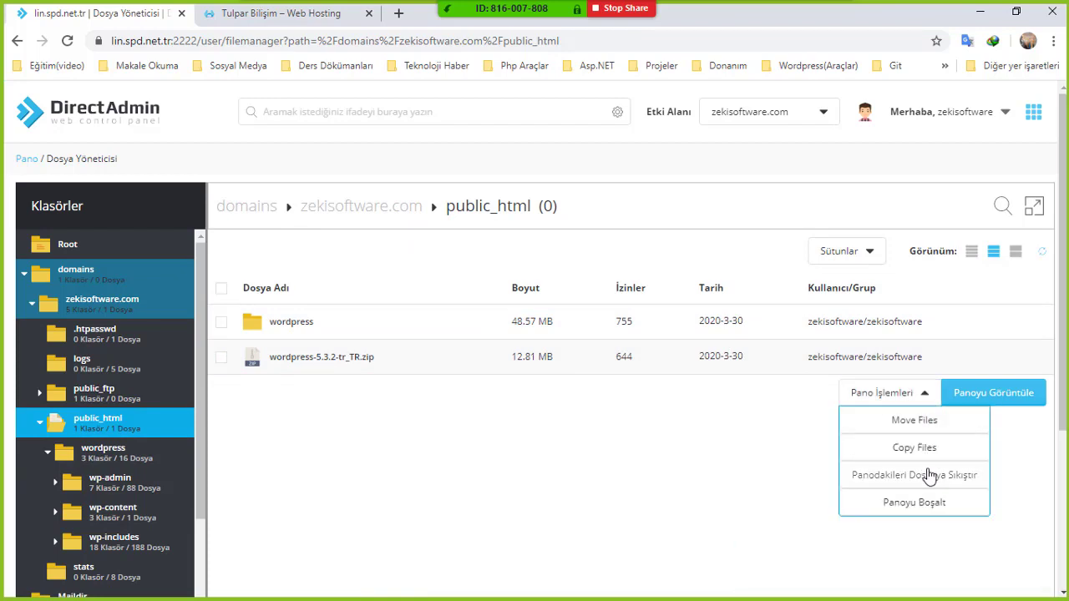
left_click(920, 427)
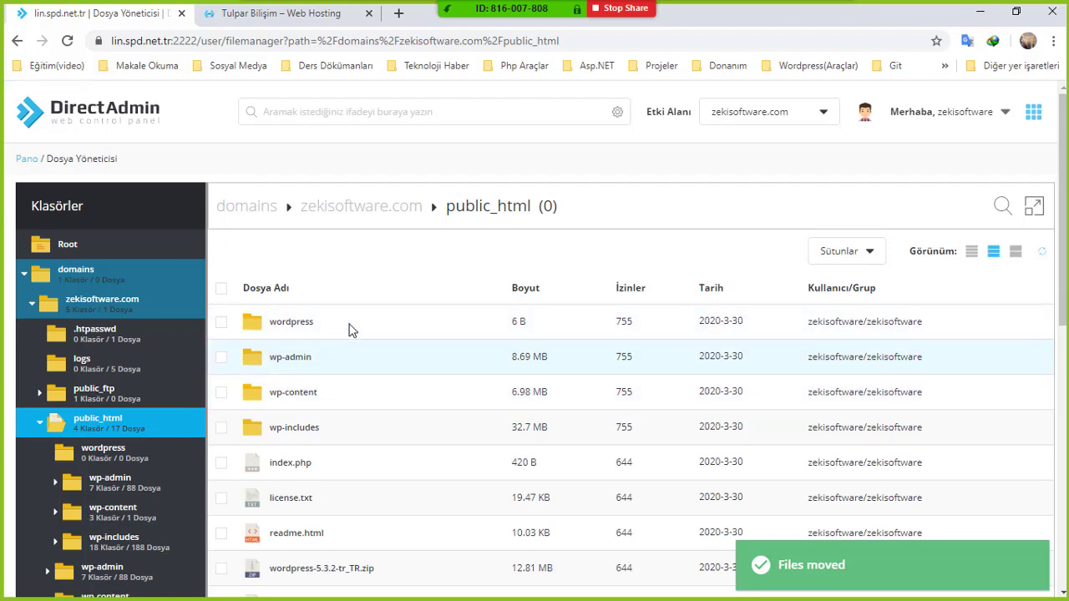
right_click(322, 392)
right_click(294, 427)
left_click(272, 441)
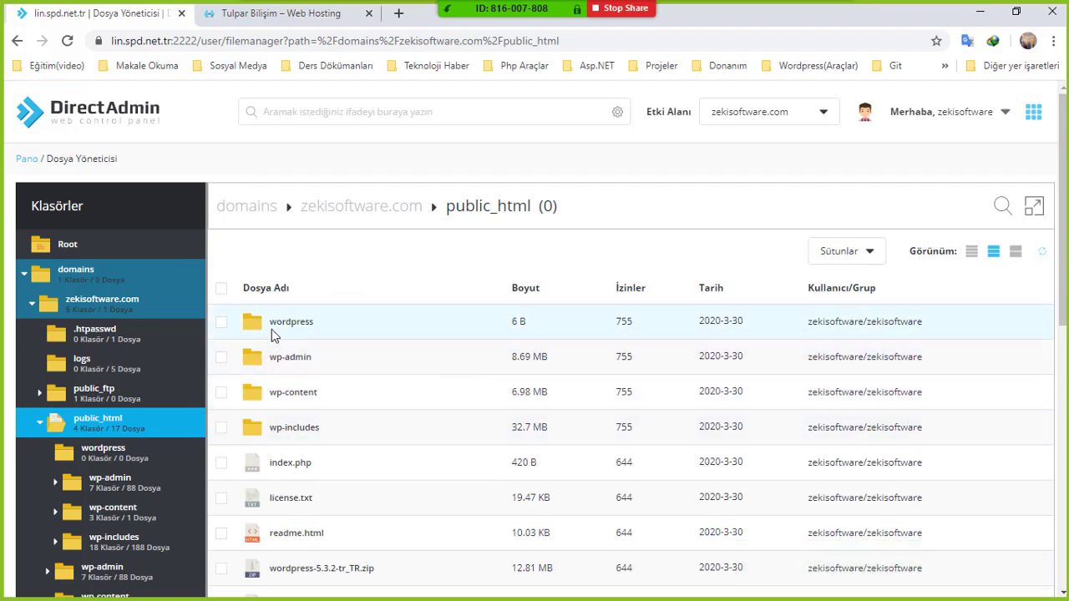
Select the wordpress folder and the wordpress-5.3.2-tr_TR.zip archive and confirm deleting them
left_click(223, 324)
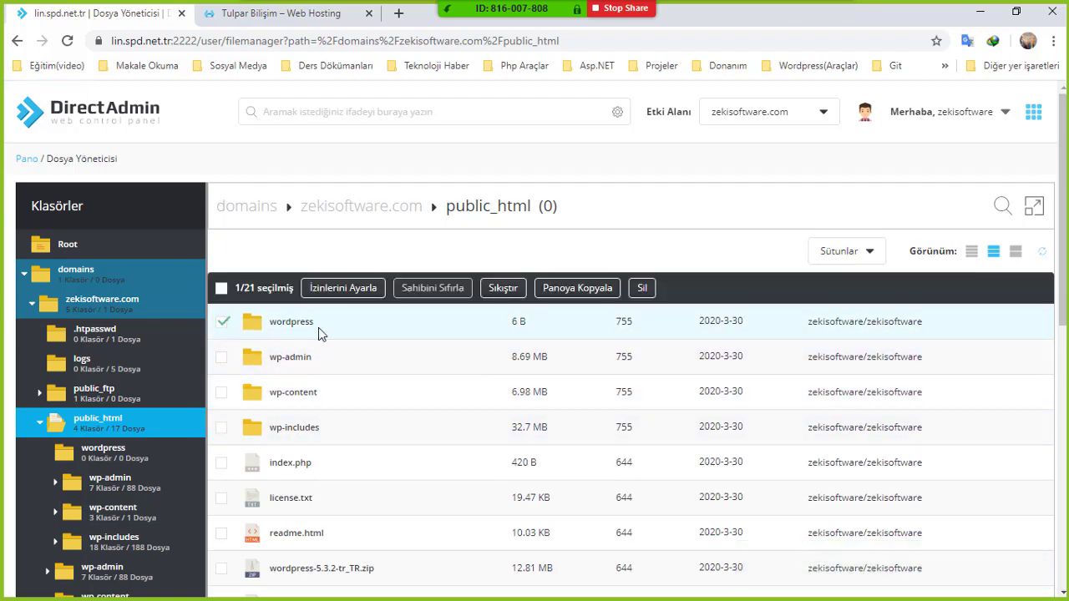
right_click(288, 356)
scroll(288, 435, "down", 2)
right_click(287, 414)
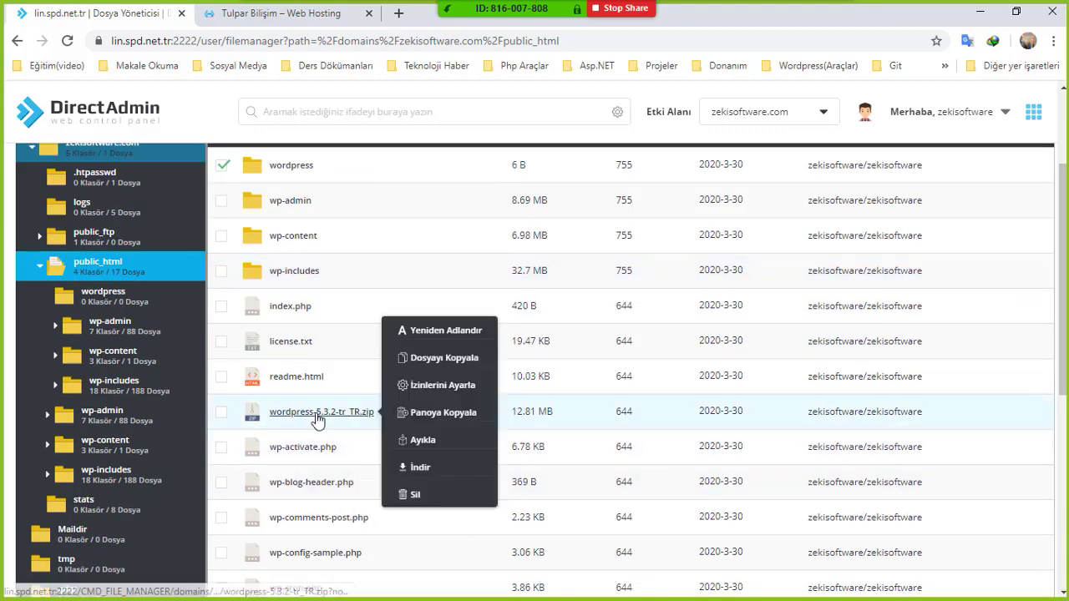
left_click(221, 412)
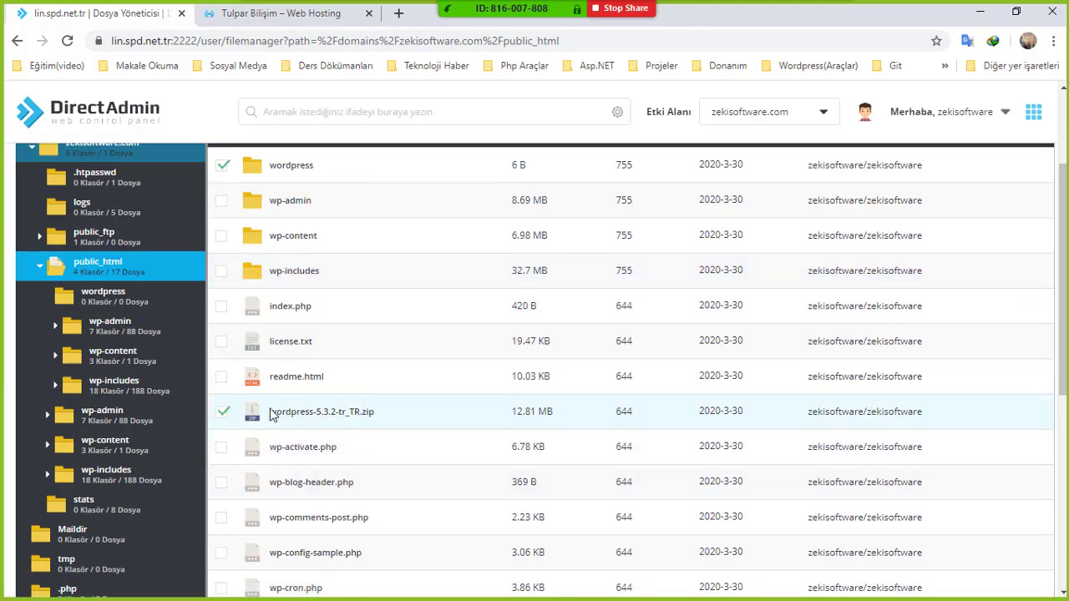
scroll(381, 323, "up", 2)
left_click(644, 288)
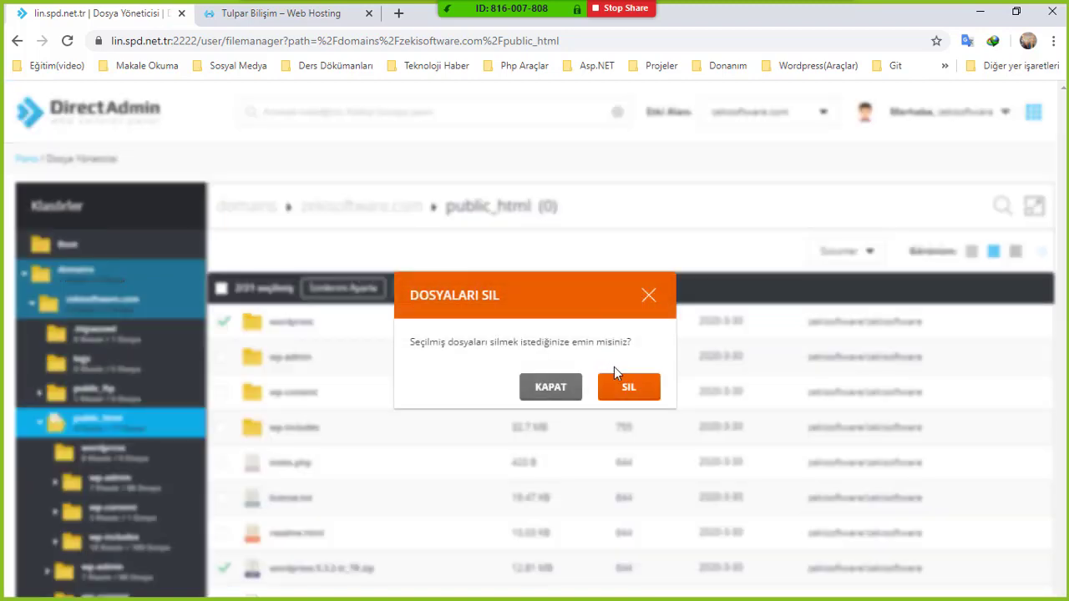
left_click(626, 388)
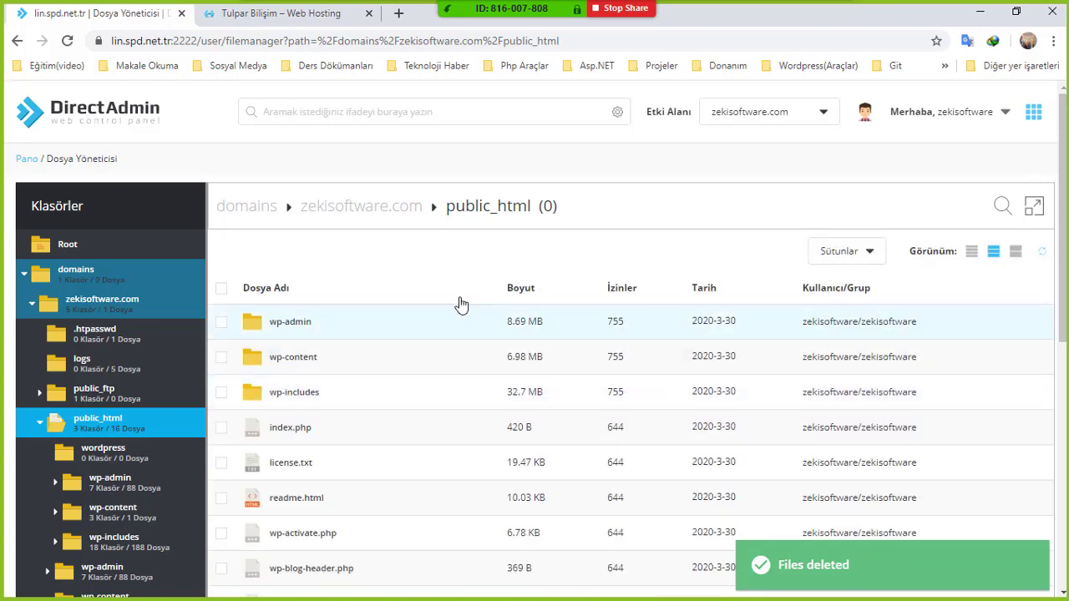
Review the remaining WordPress files in public_html, then return to the control panel dashboard
scroll(317, 334, "down", 4)
scroll(283, 309, "down", 2)
right_click(343, 406)
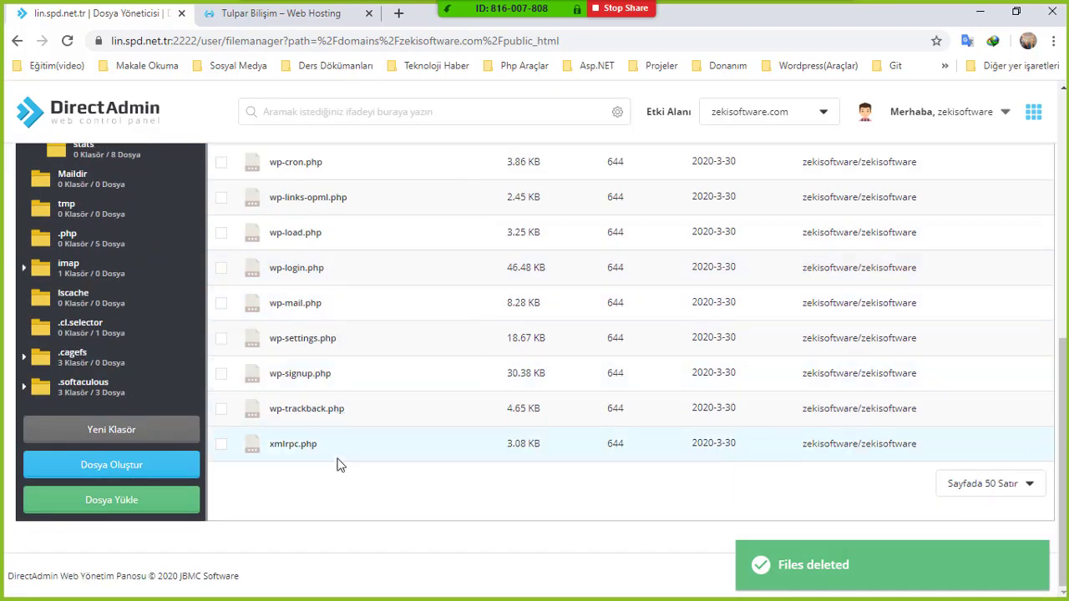
scroll(334, 450, "up", 2)
scroll(333, 451, "up", 5)
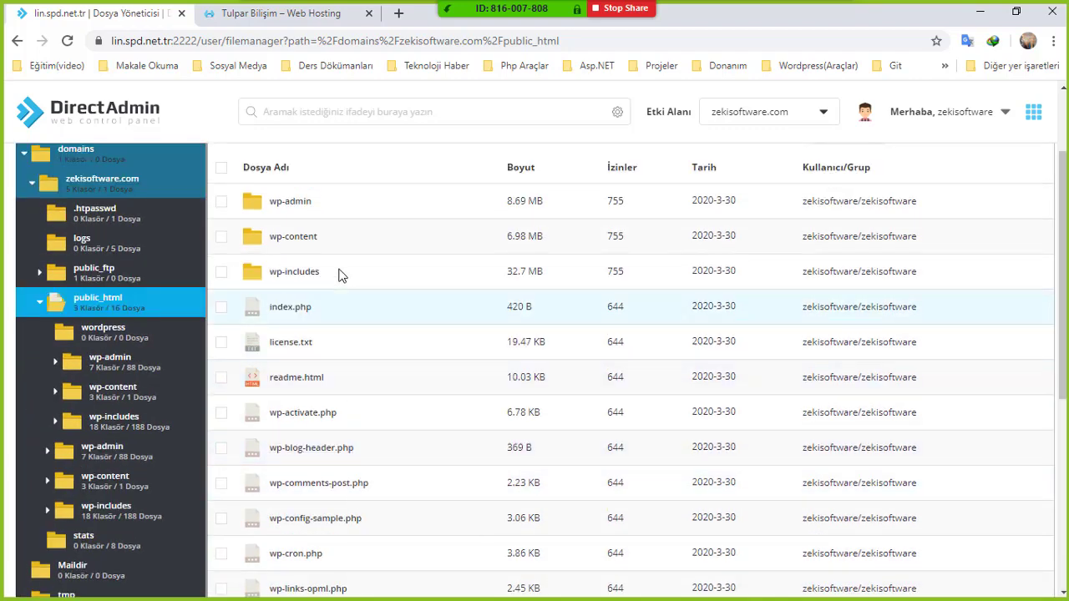
right_click(315, 403)
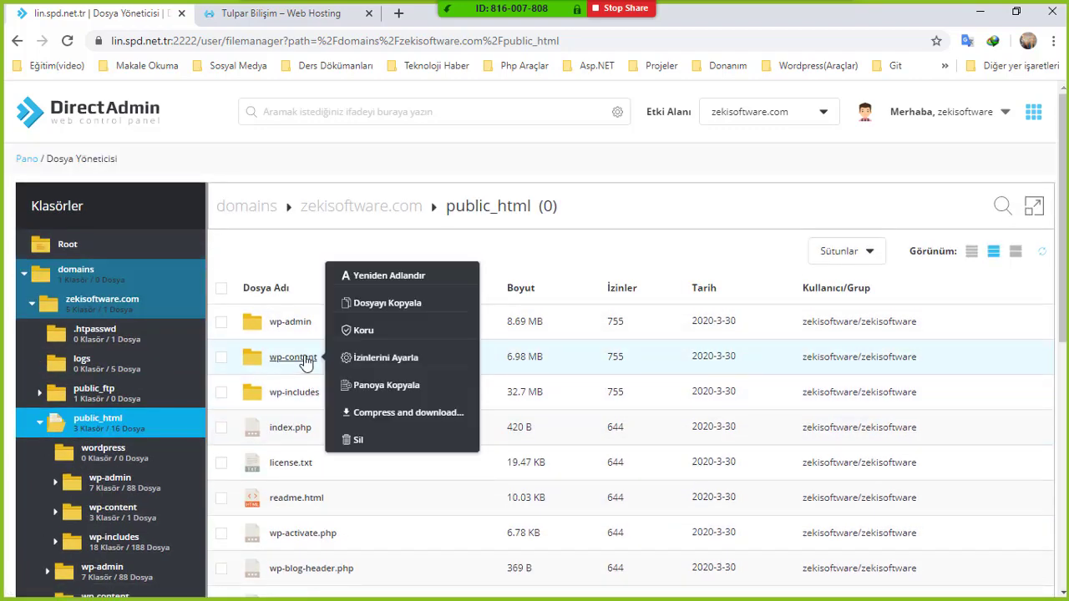
right_click(288, 328)
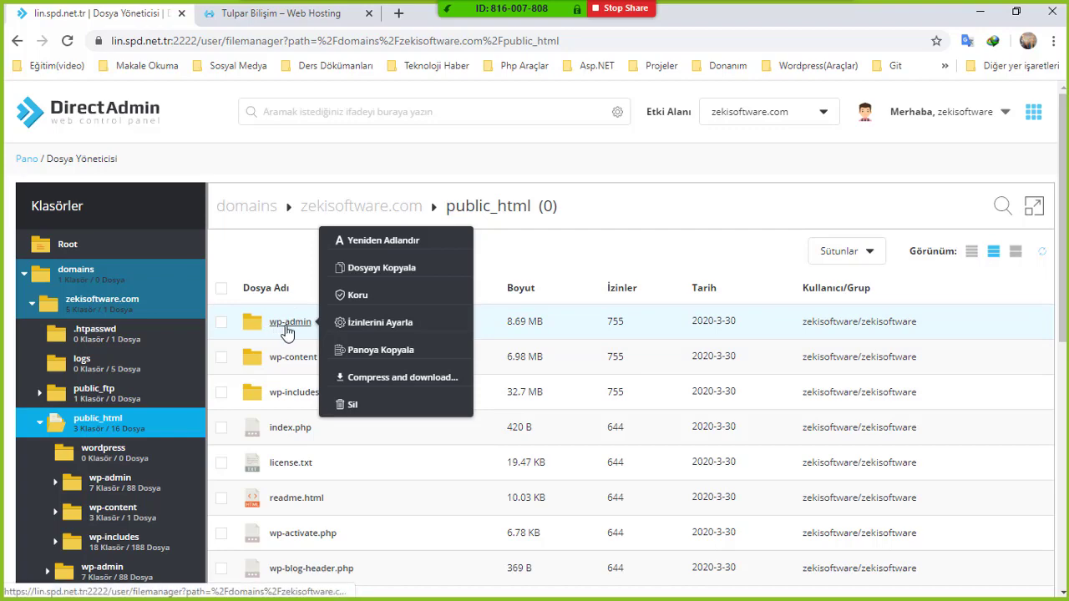
right_click(308, 430)
scroll(313, 376, "down", 2)
right_click(301, 270)
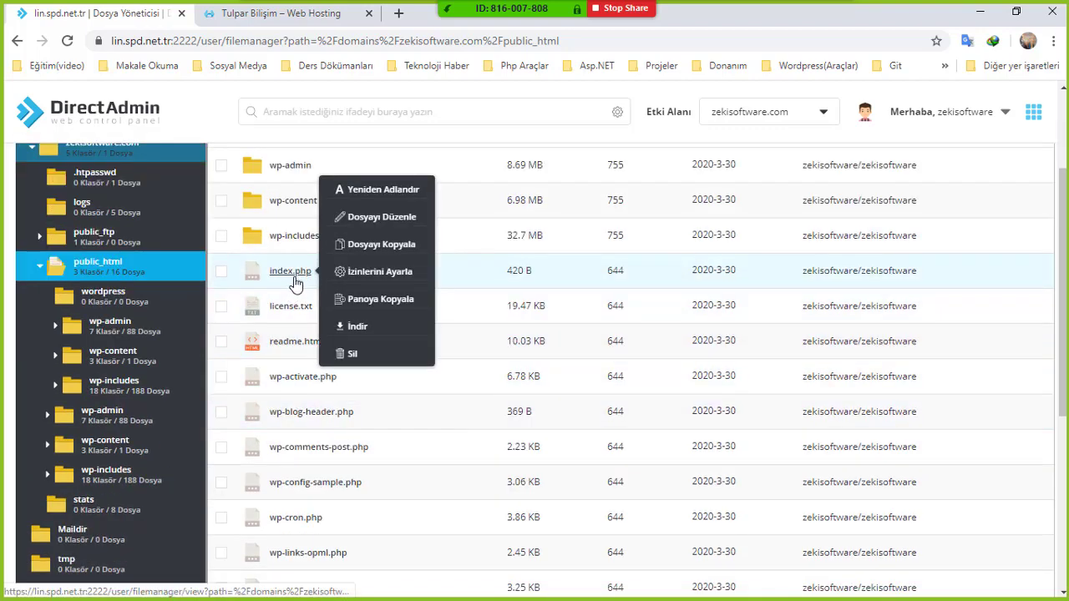
scroll(301, 370, "down", 1)
scroll(301, 375, "down", 3)
right_click(301, 382)
scroll(297, 386, "down", 1)
scroll(295, 384, "up", 5)
right_click(295, 389)
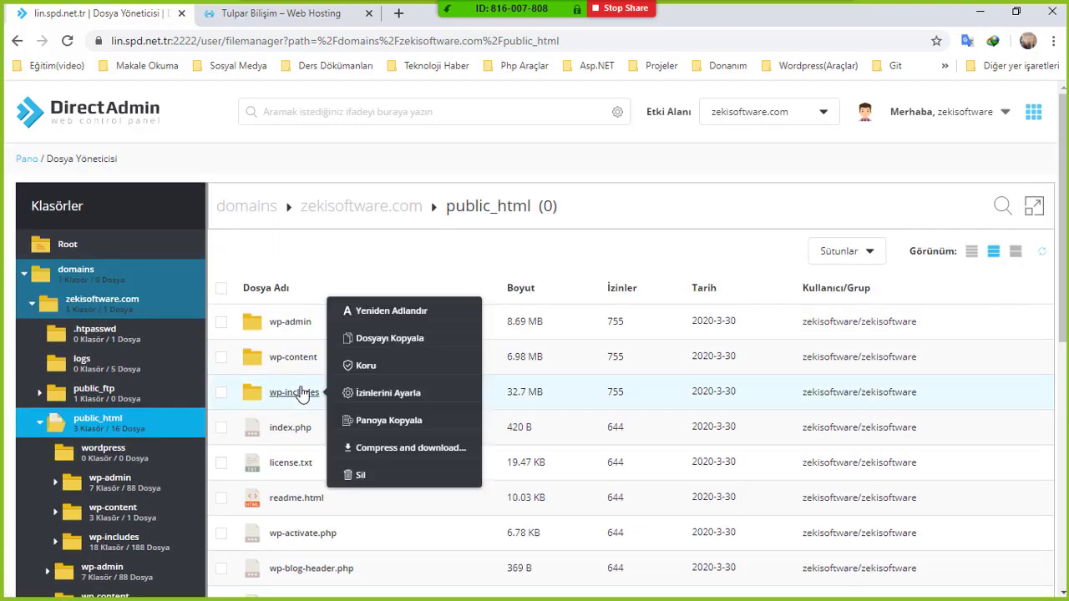
left_click(86, 125)
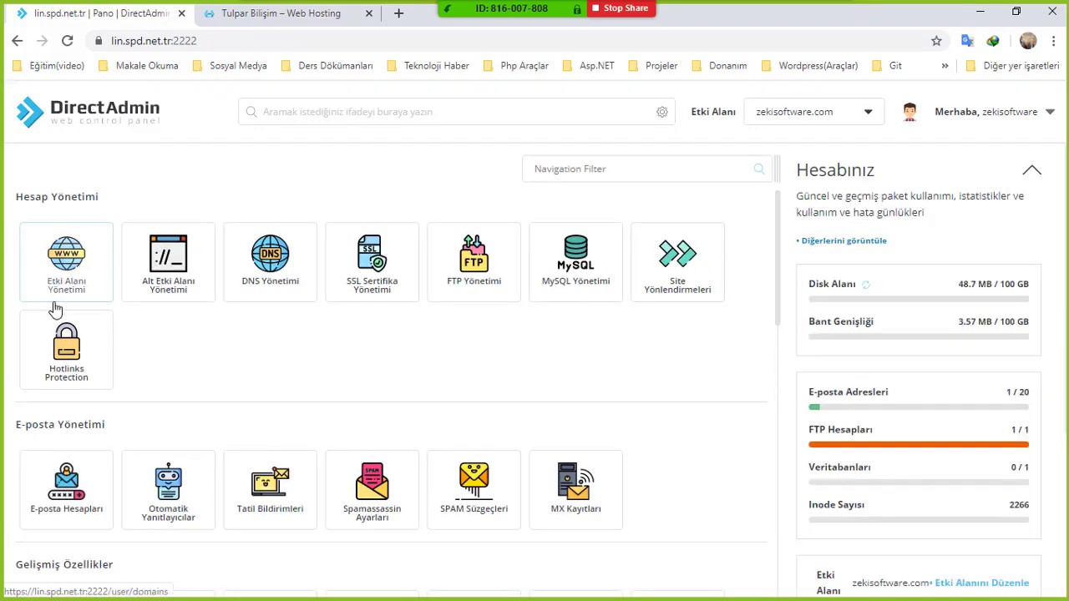
In MySQL Yönetimi, start a database named 'digital', then back out without creating it
left_click(586, 276)
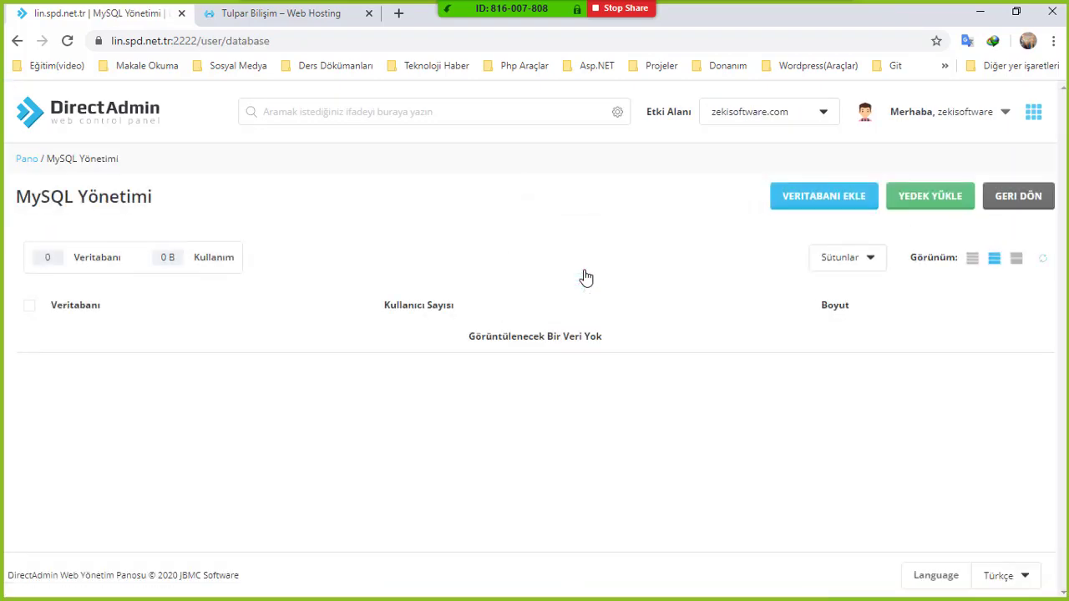
left_click(806, 196)
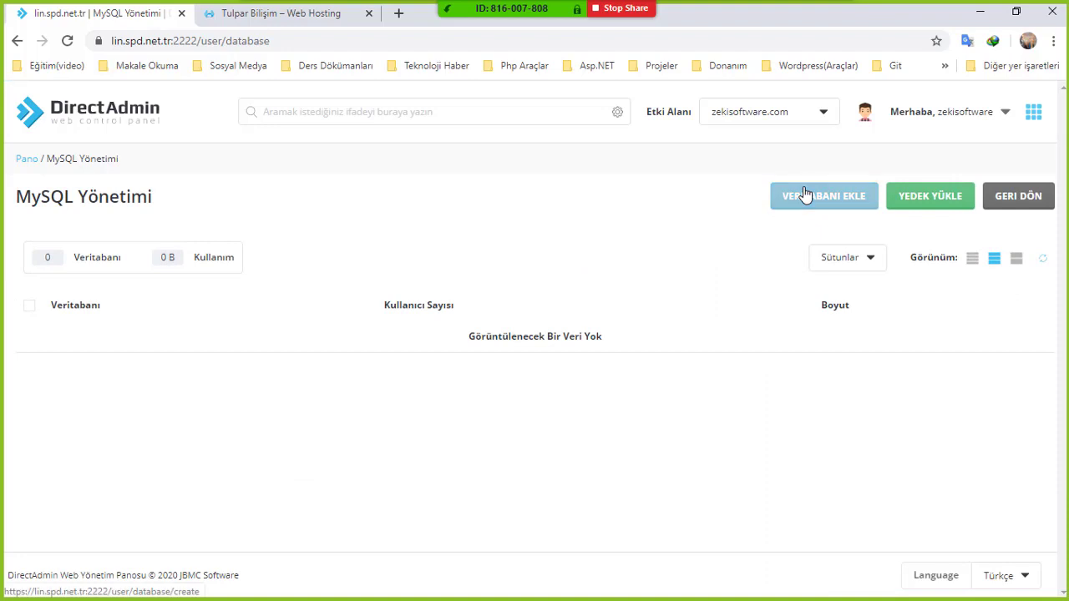
left_click(442, 253)
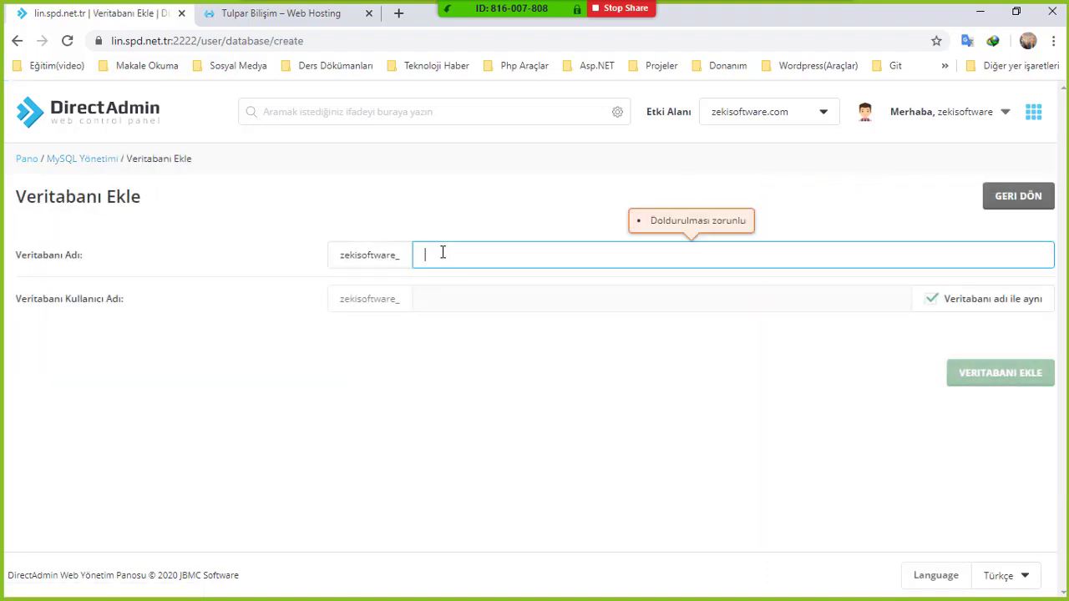
type("digitaldb1")
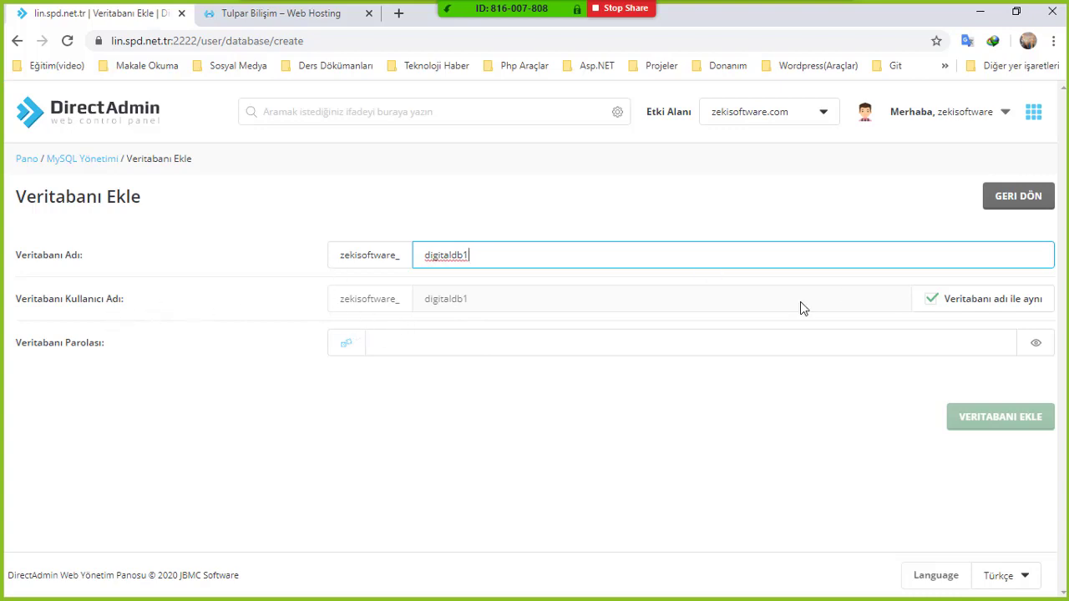
left_click(931, 299)
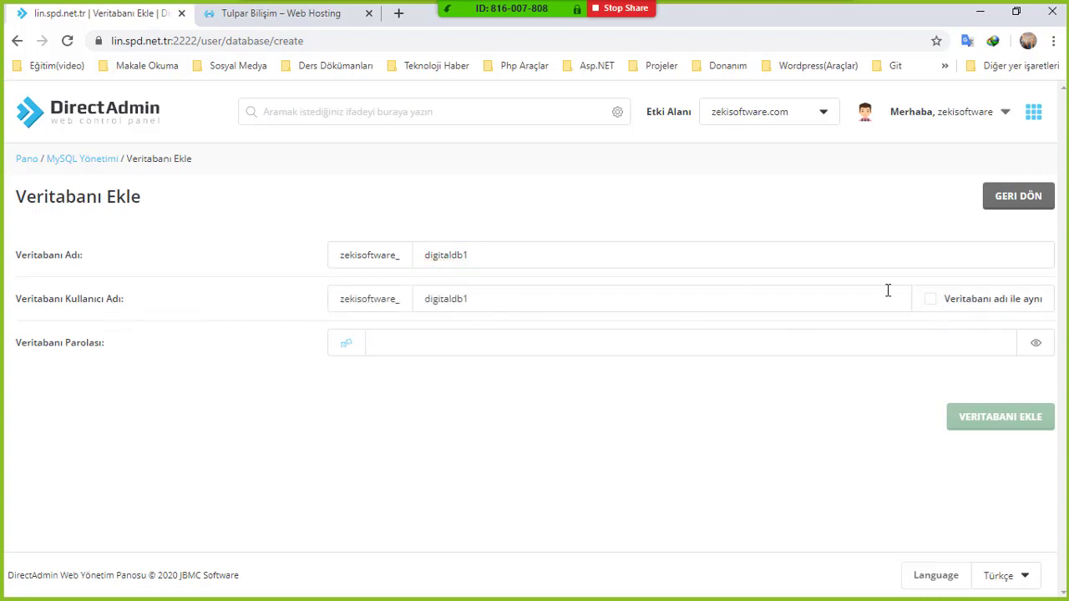
left_click(933, 300)
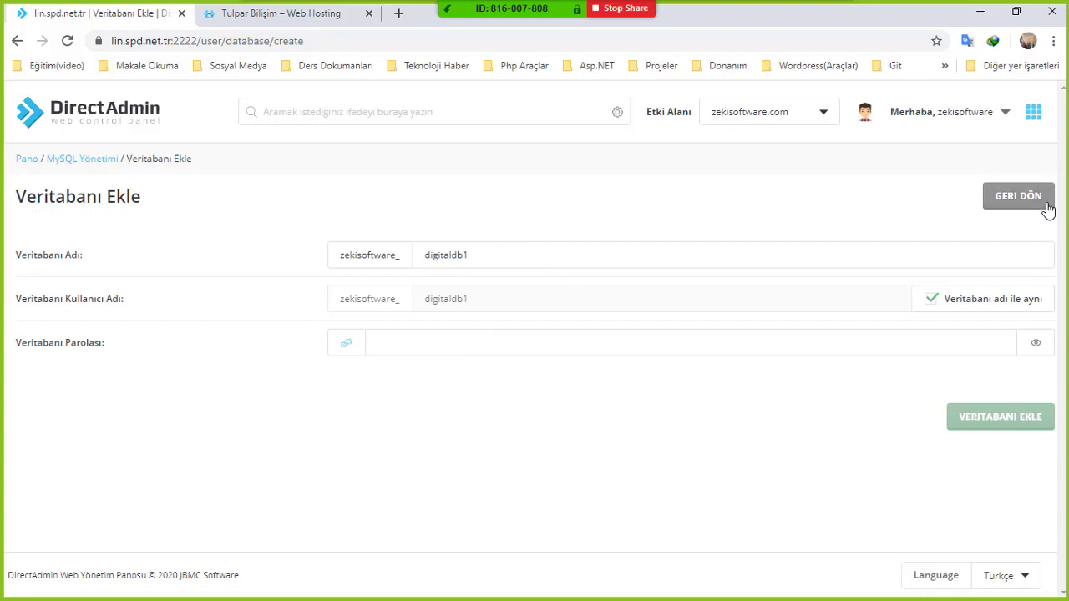
left_click(1005, 205)
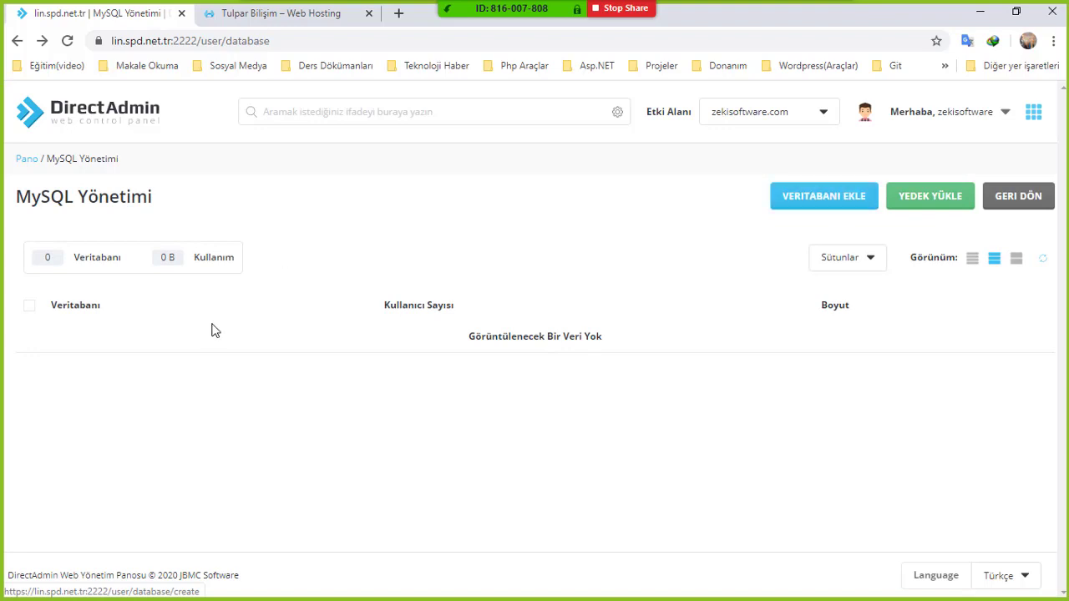
Create database digitaldb1 (zekisoftware_digitaldb1) with a matching user and password, then close the confirmation
left_click(827, 205)
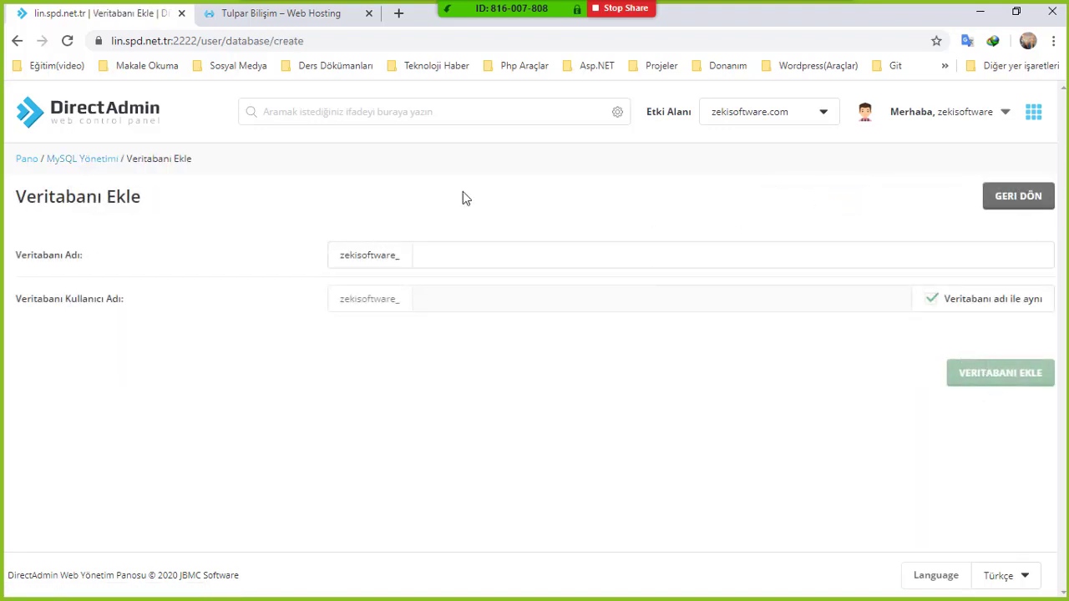
left_click(445, 252)
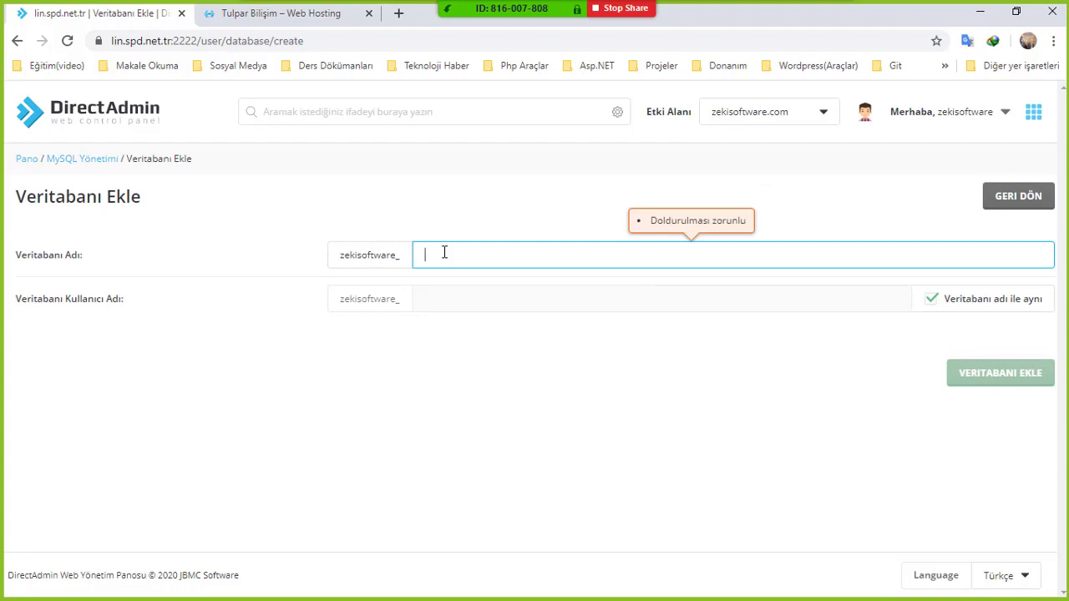
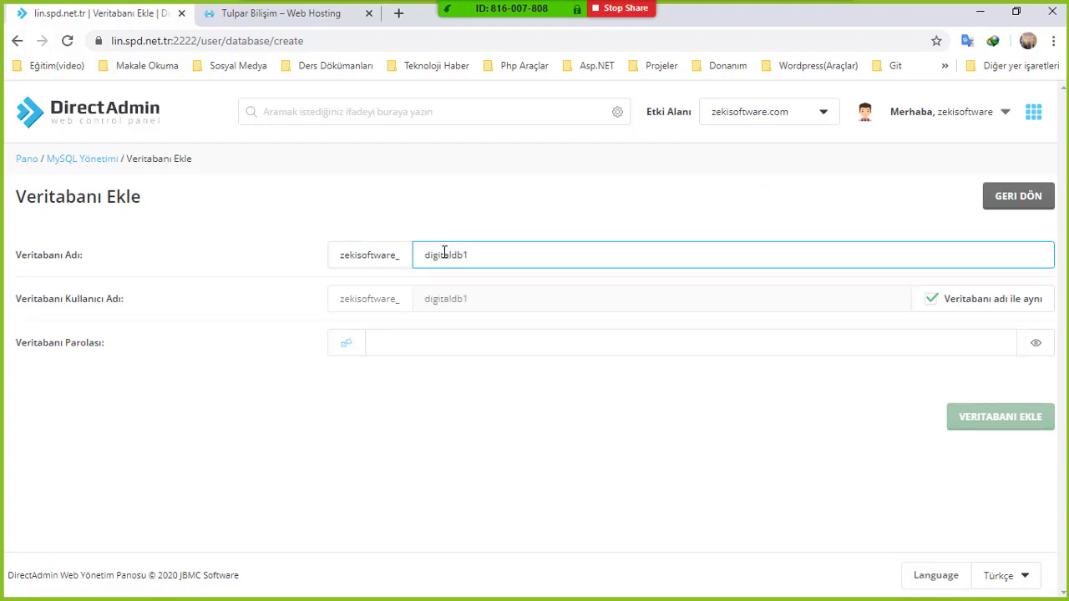
left_click(400, 338)
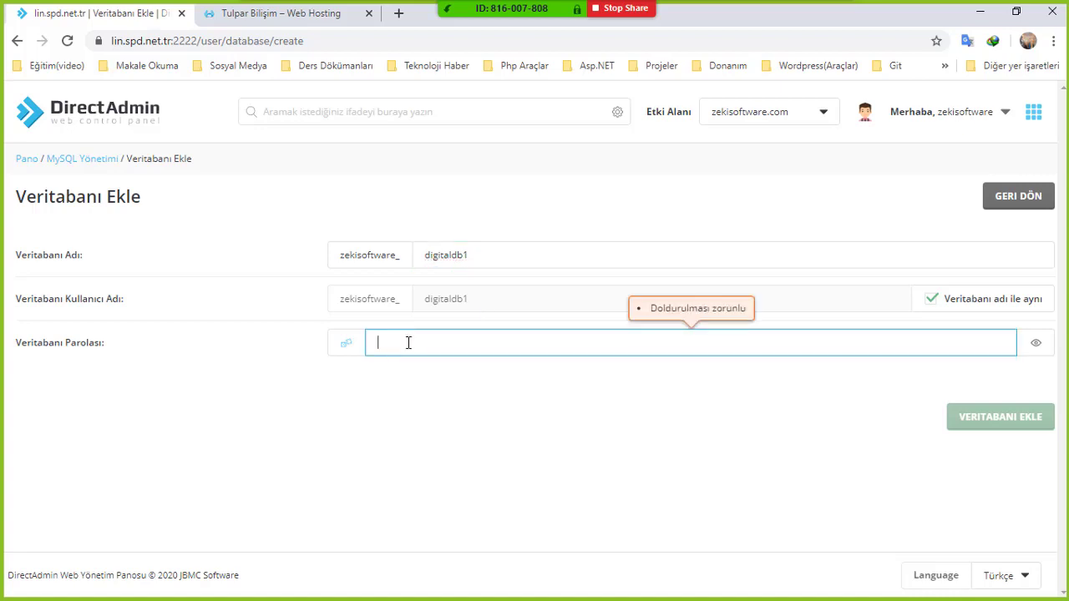
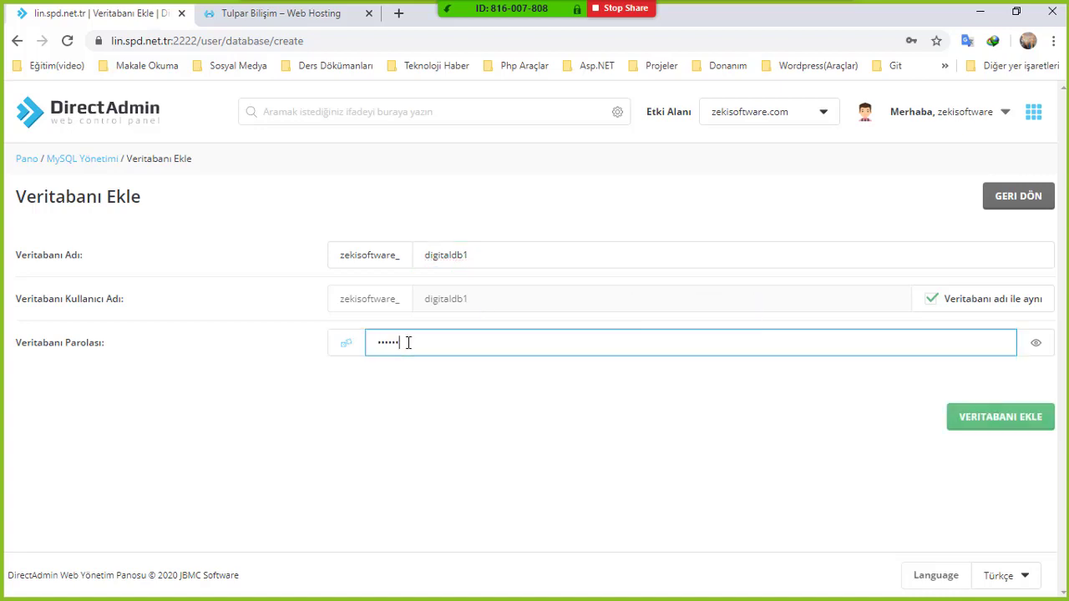
left_click(994, 429)
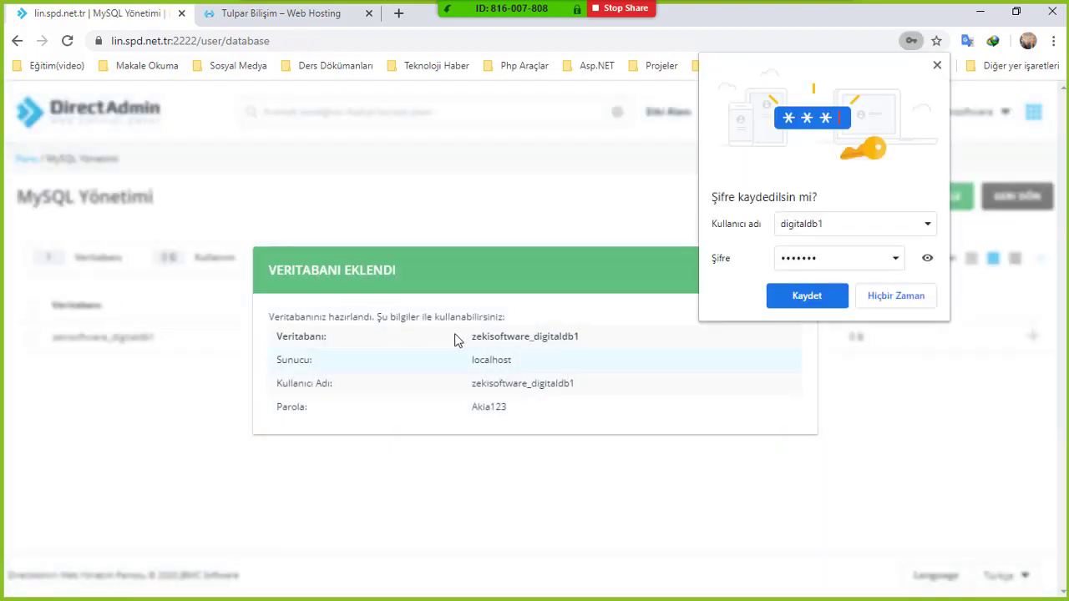
left_click(937, 65)
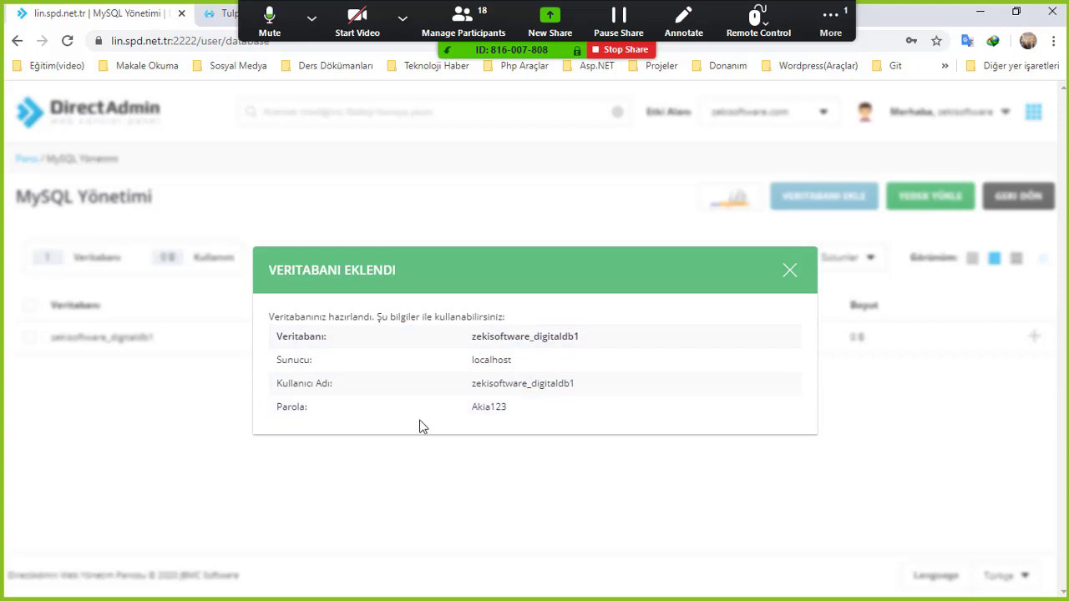
left_click(789, 272)
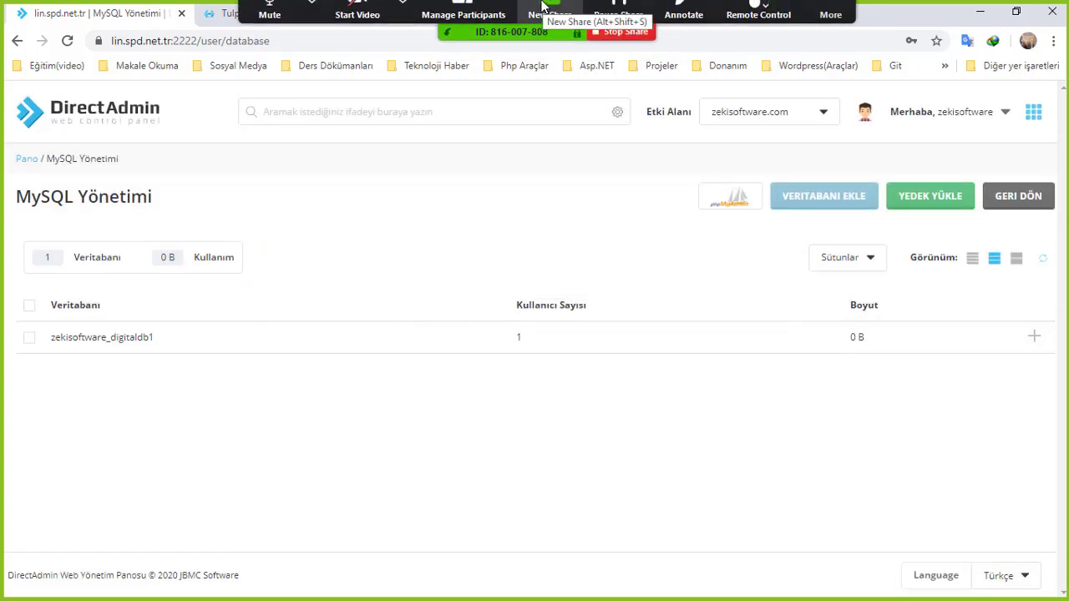
Close the Zoom chat window and return to the DirectAdmin Pano dashboard
left_click(830, 10)
left_click(826, 51)
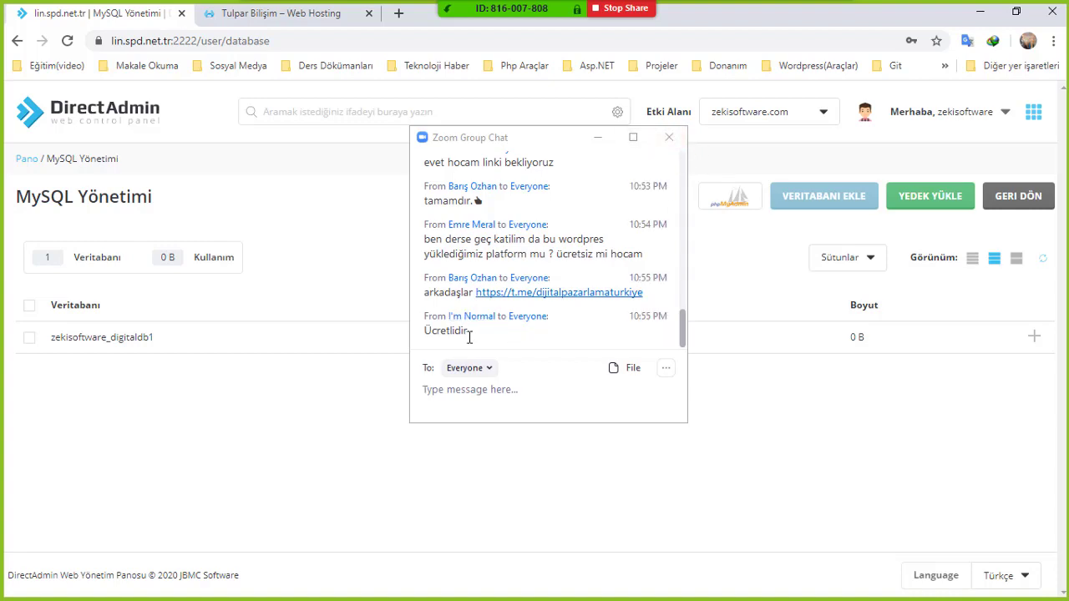
left_click_drag(474, 335, 417, 333)
left_click(489, 336)
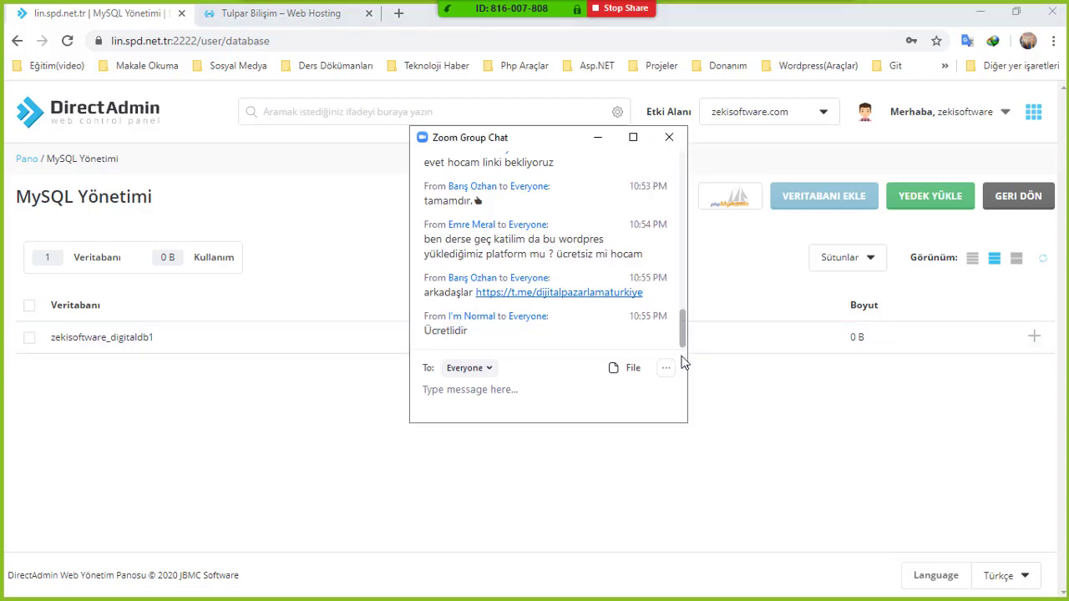
left_click(458, 473)
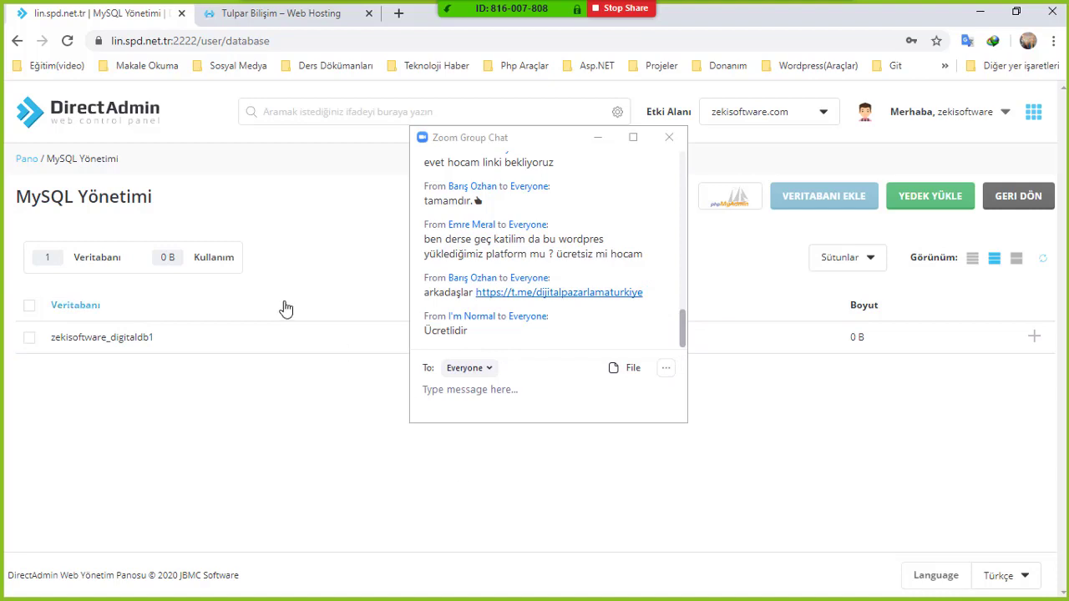
left_click(668, 137)
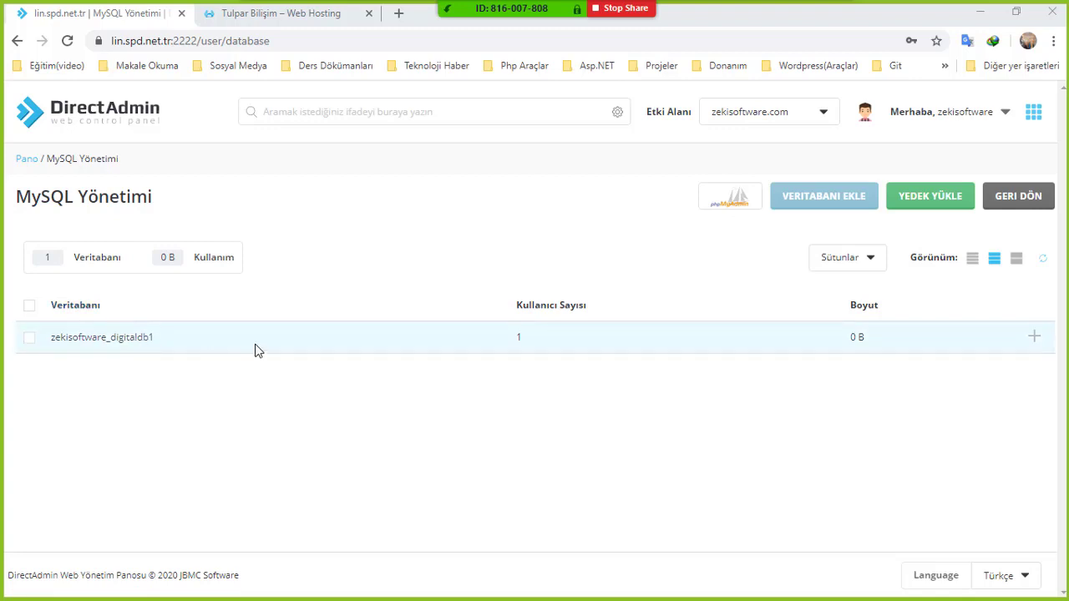
left_click(73, 120)
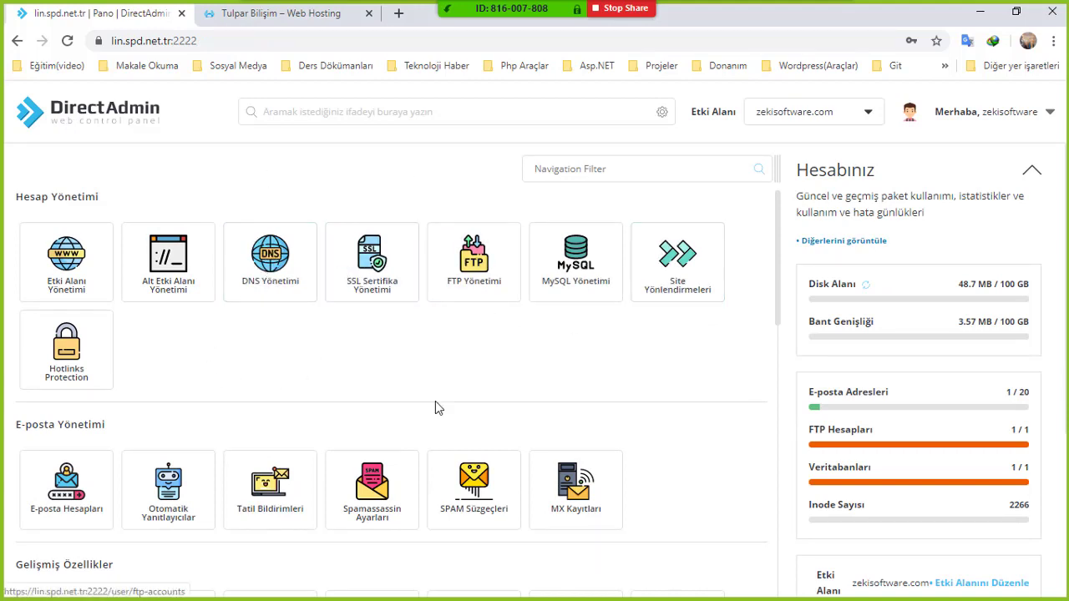
left_click(398, 13)
type("www")
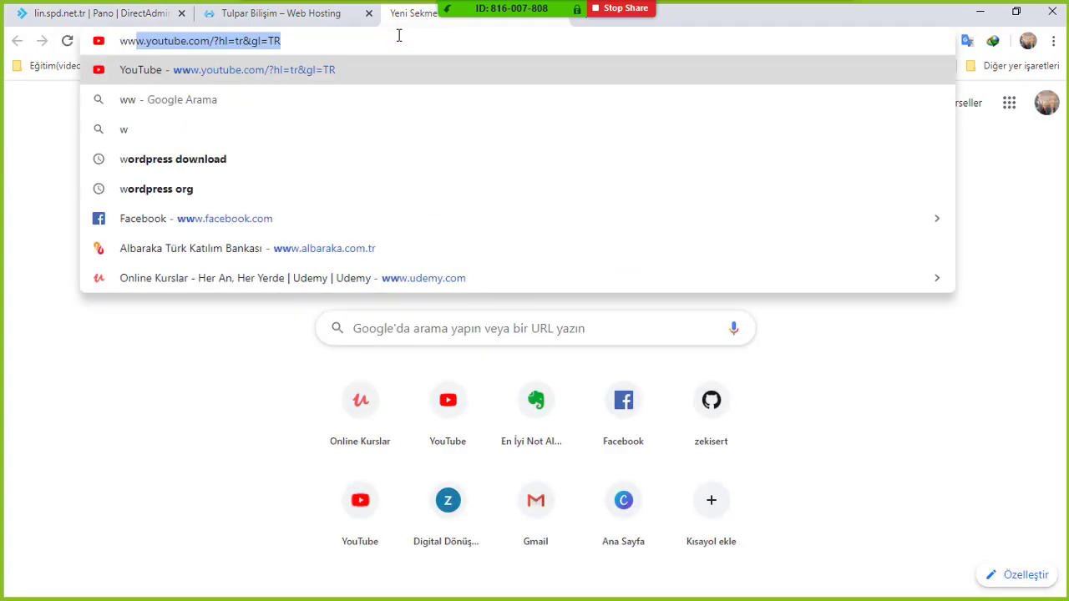
type(".zeki")
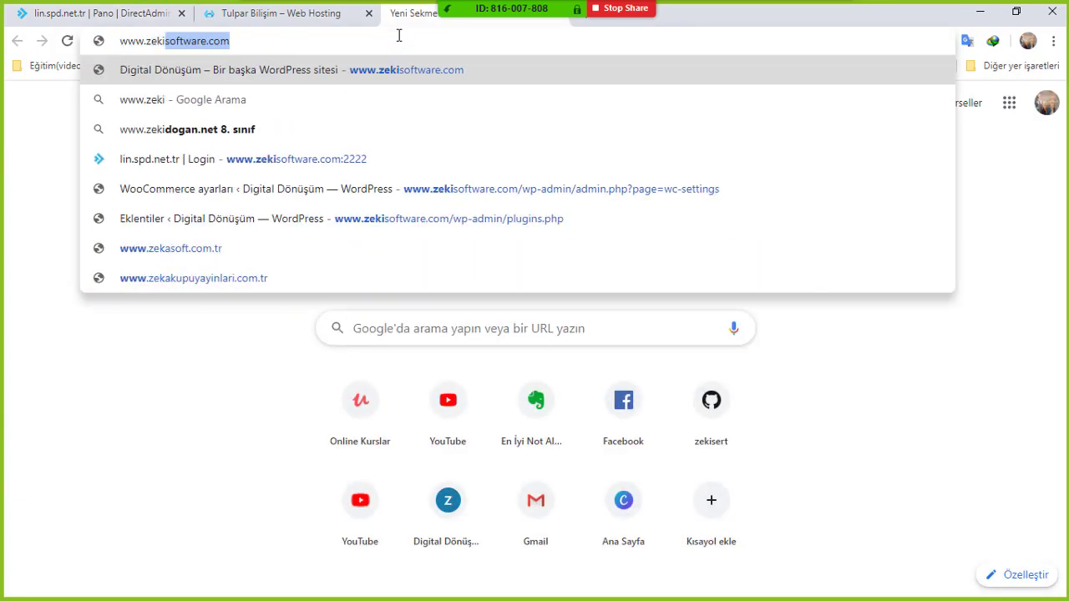
key("Return")
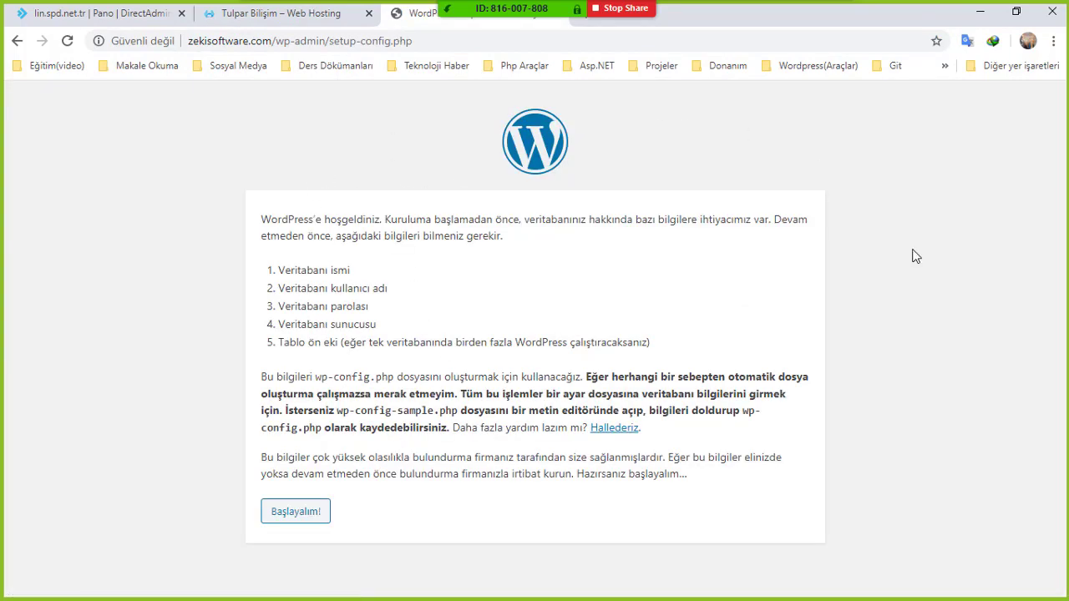
left_click(304, 515)
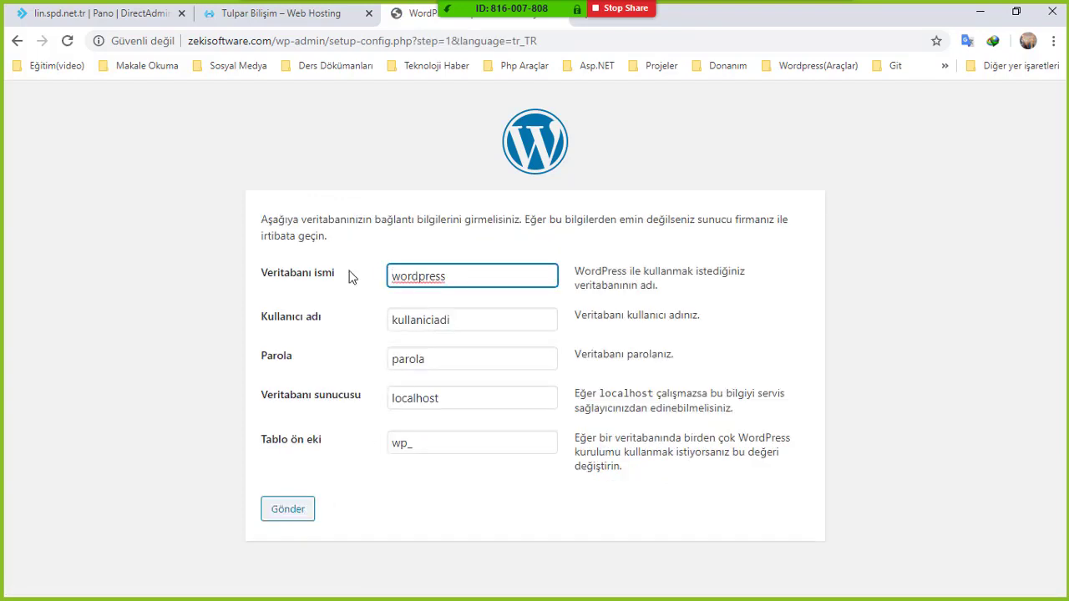
left_click_drag(482, 274, 204, 280)
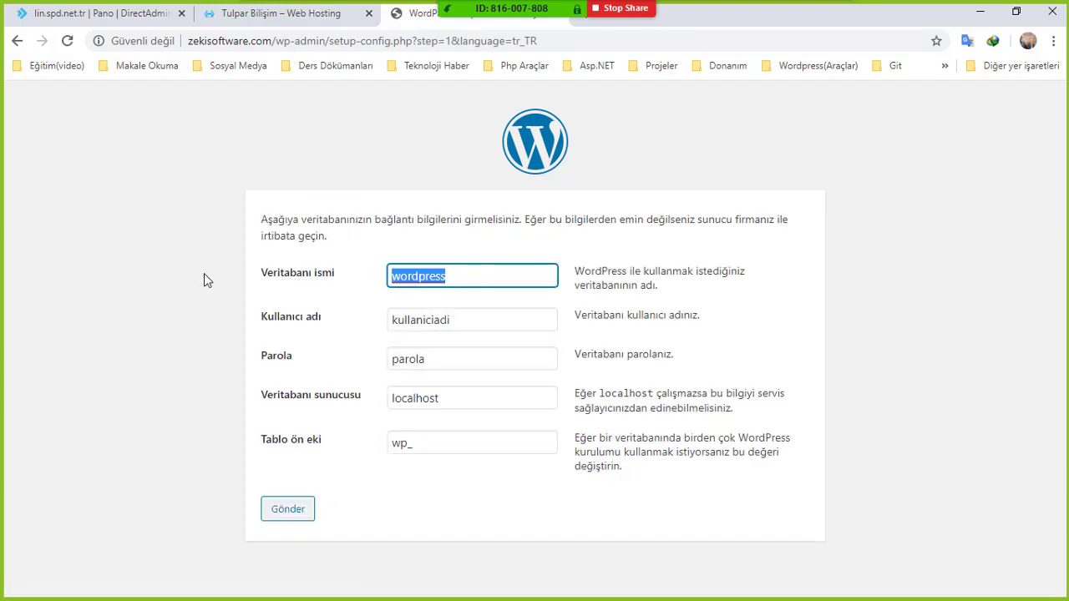
type("ze")
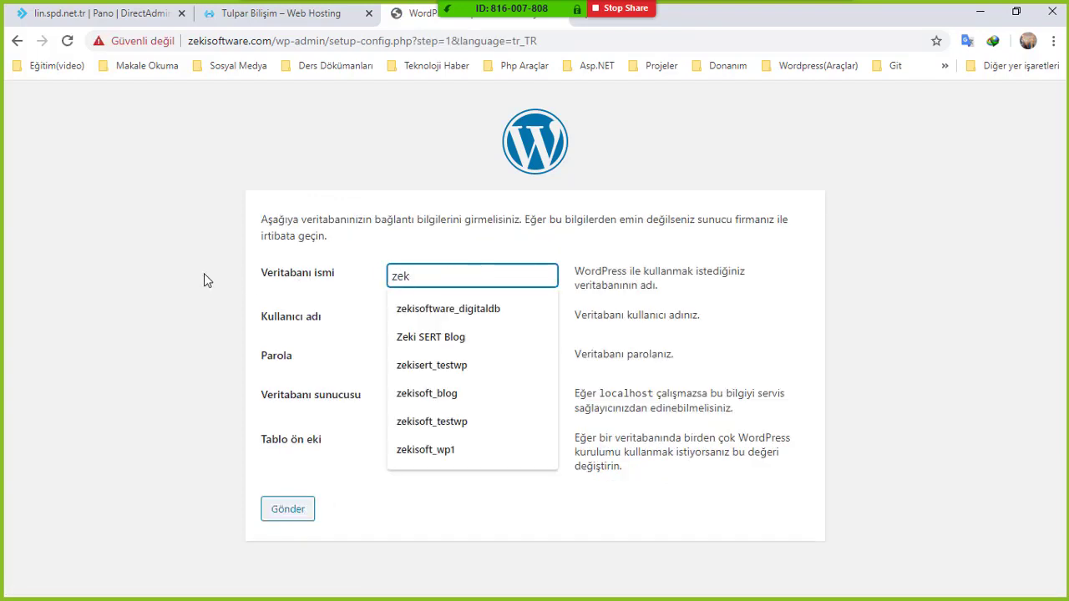
type("k")
left_click(482, 310)
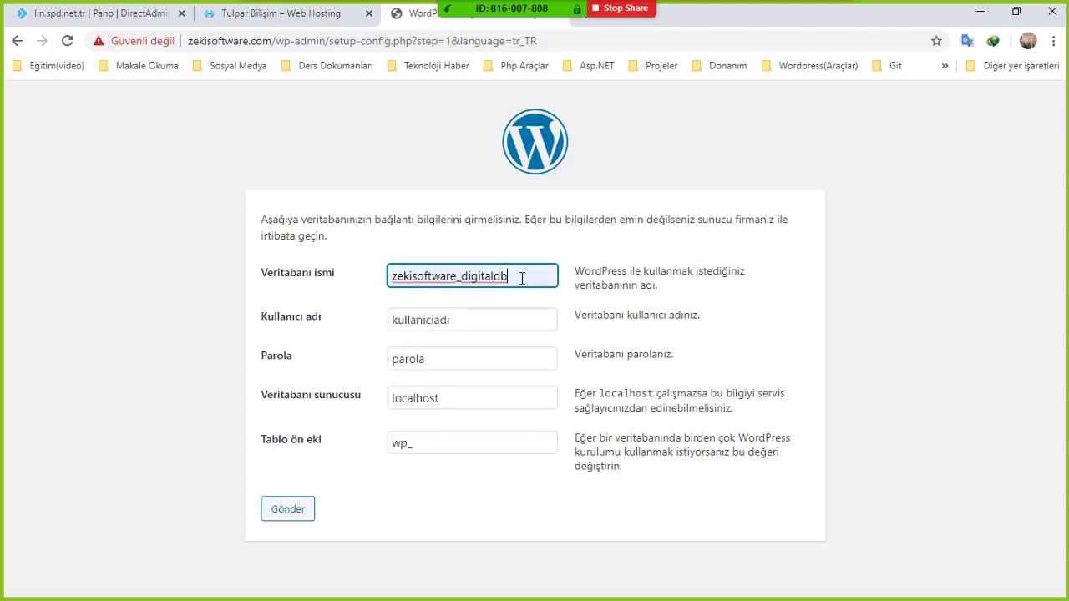
Use the database name as the user, enter the password, keep localhost and wp_, and submit
key("ctrl+a")
key("ctrl+c")
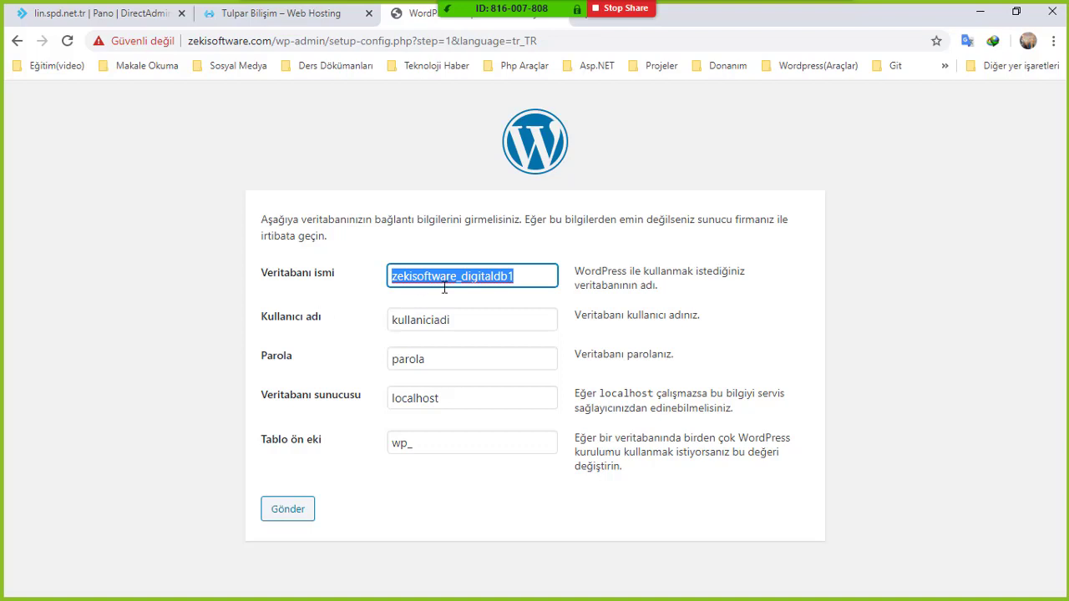
left_click(486, 319)
key("ctrl+a")
key("ctrl+v")
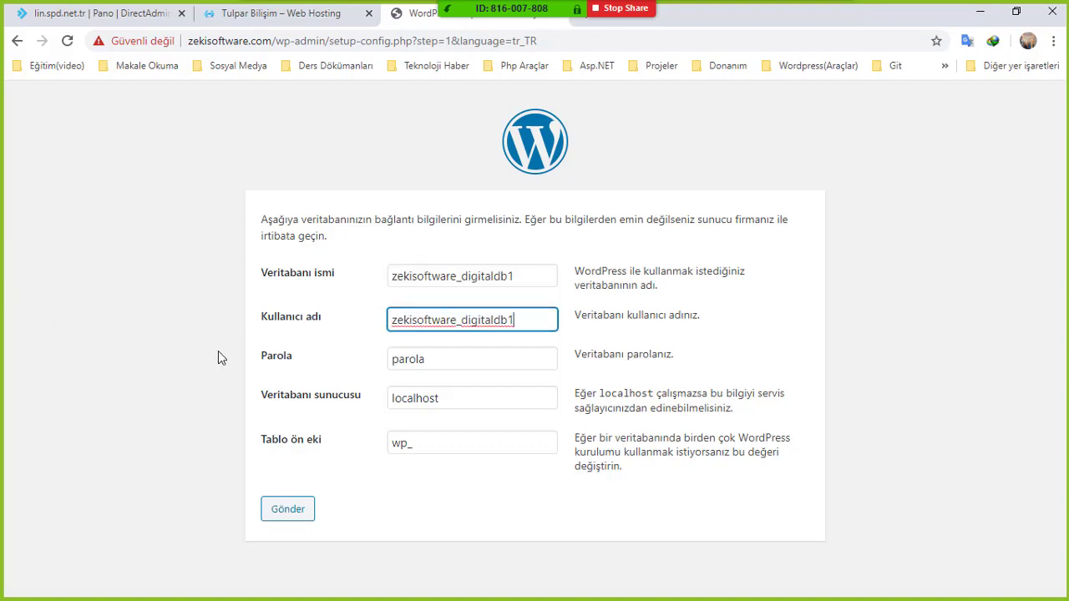
left_click(443, 361)
key("ctrl+a")
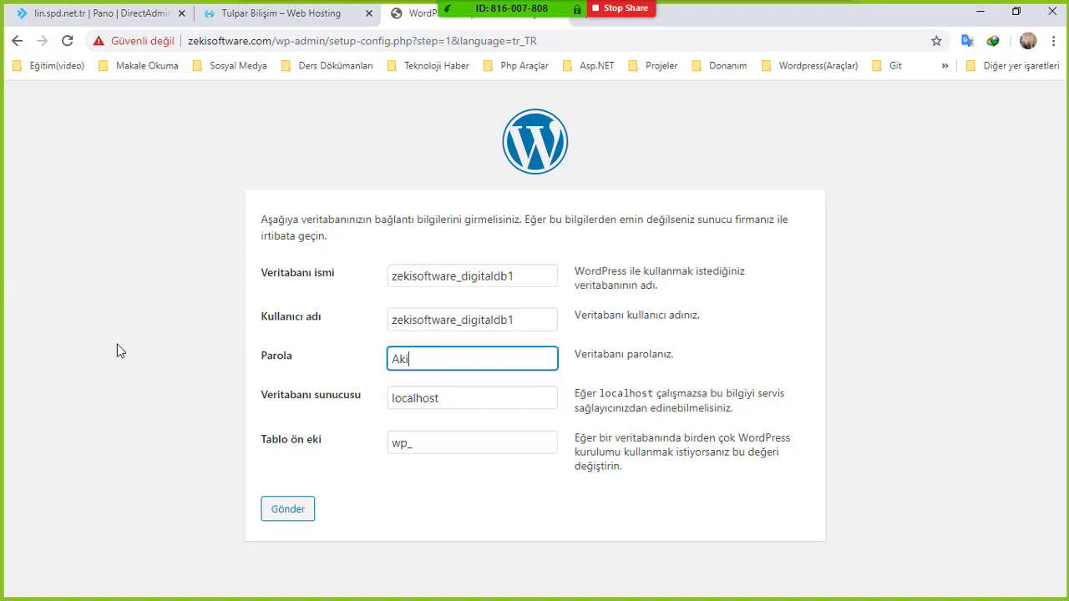
left_click(497, 398)
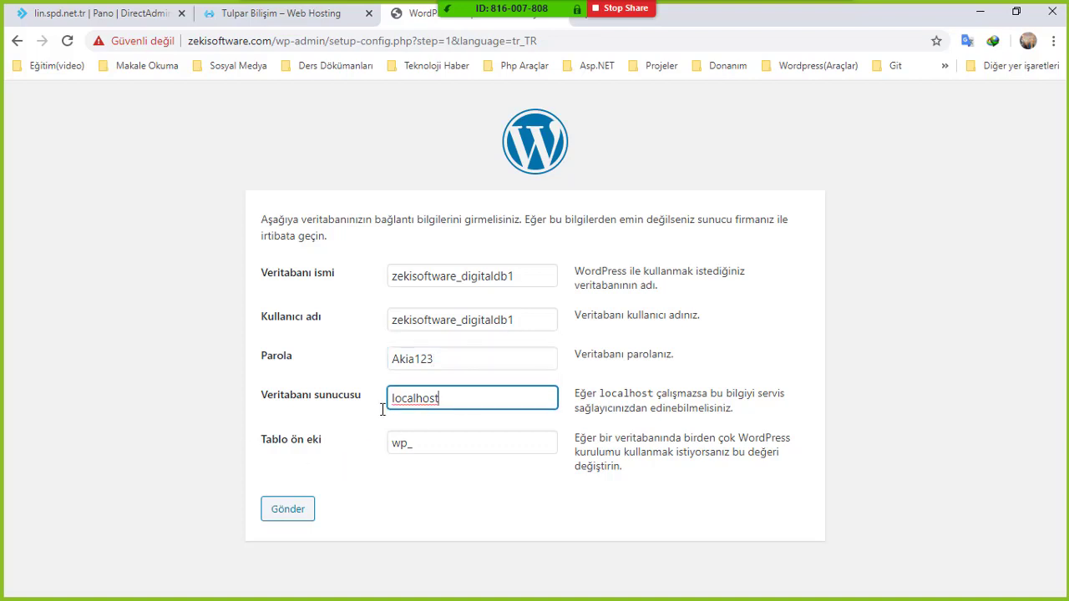
left_click(447, 440)
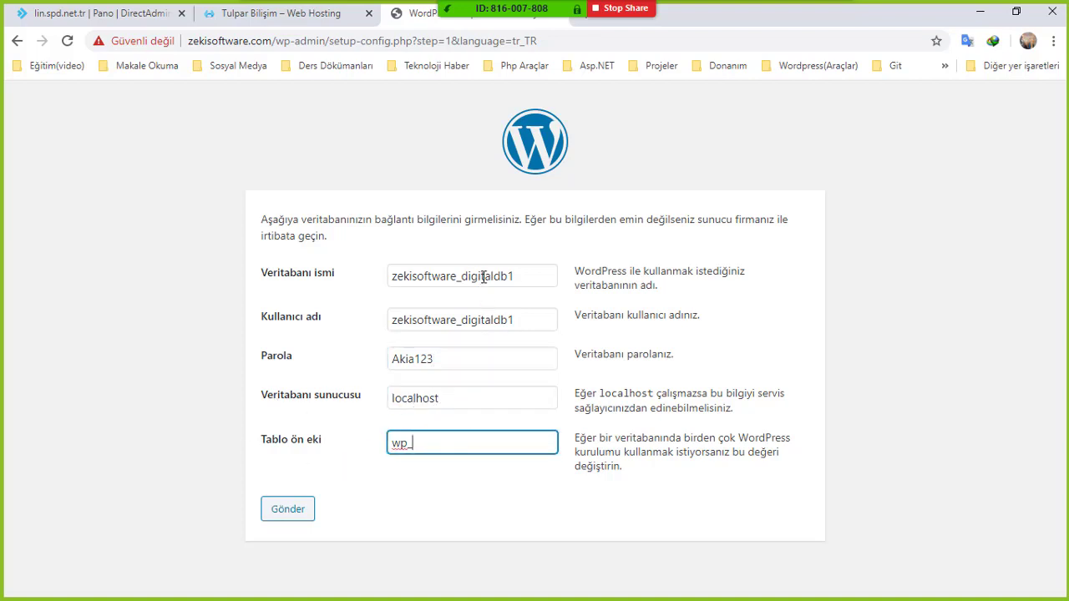
left_click(288, 513)
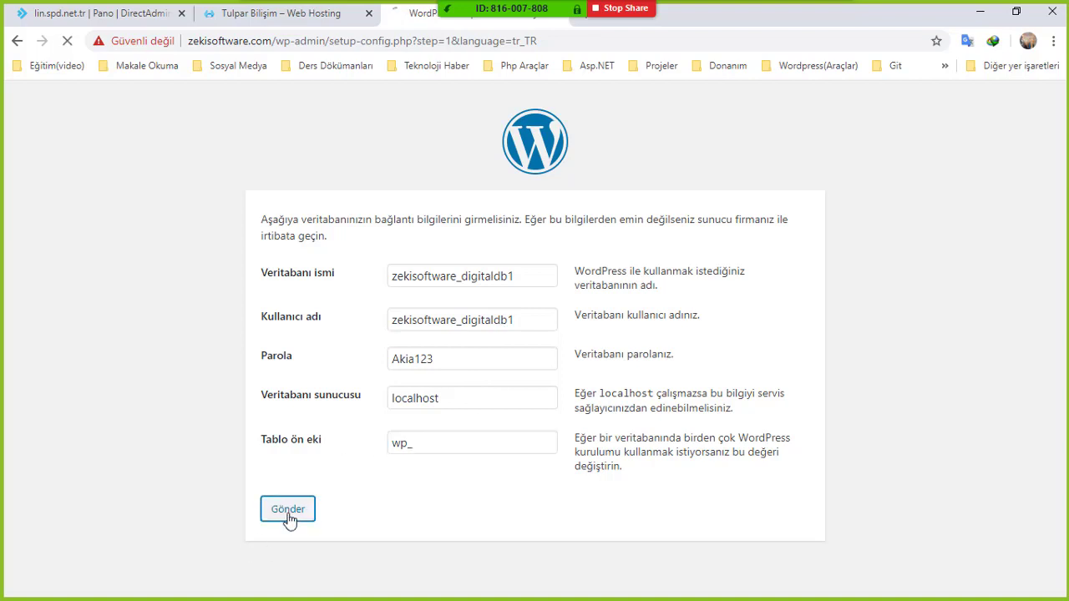
Run the installation and set site title 'Digital Dönüşüm' and an admin username
left_click(340, 275)
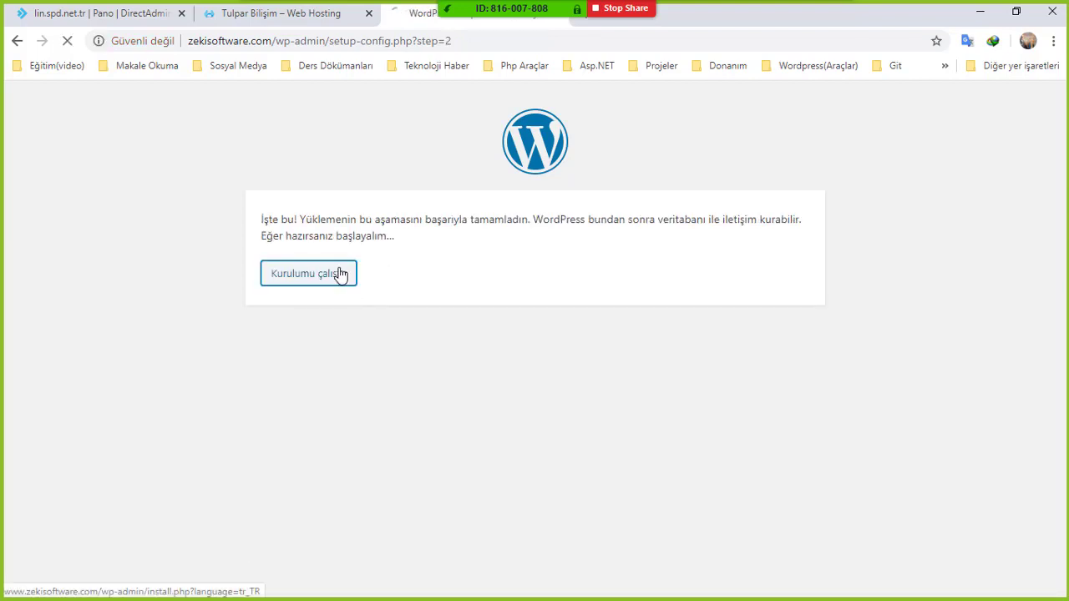
scroll(299, 333, "down", 2)
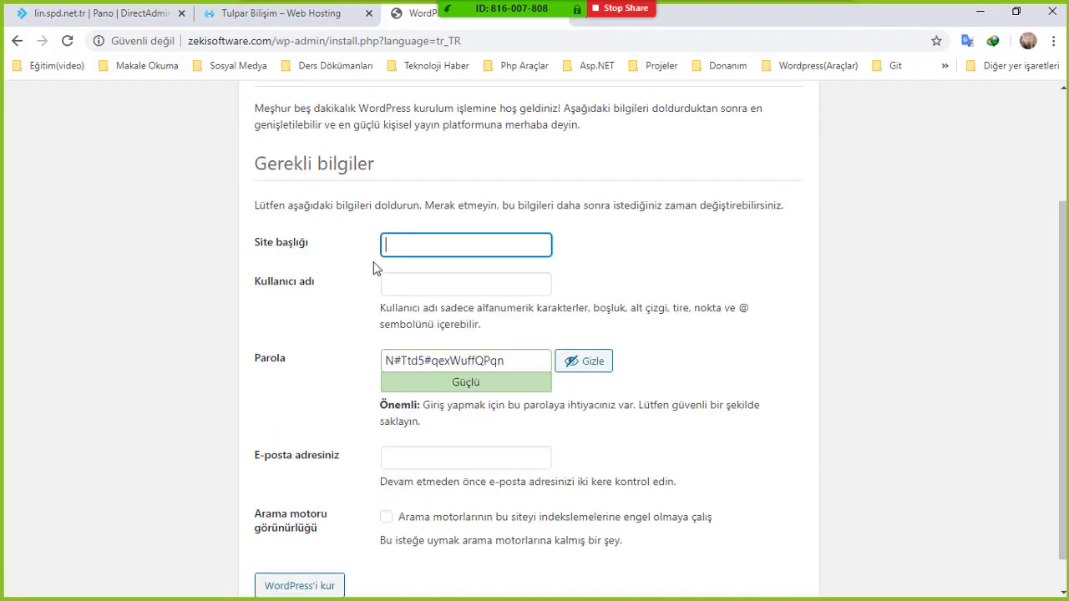
left_click(398, 245)
type("D")
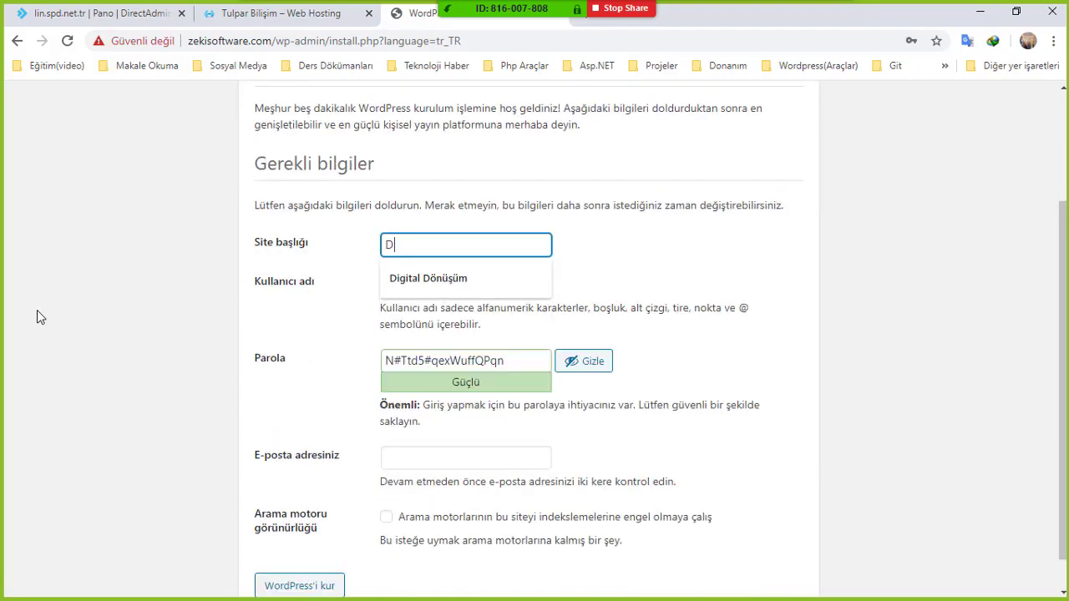
key("BackSpace")
type("Digi")
left_click(451, 279)
left_click(403, 284)
type("Online Sınıf")
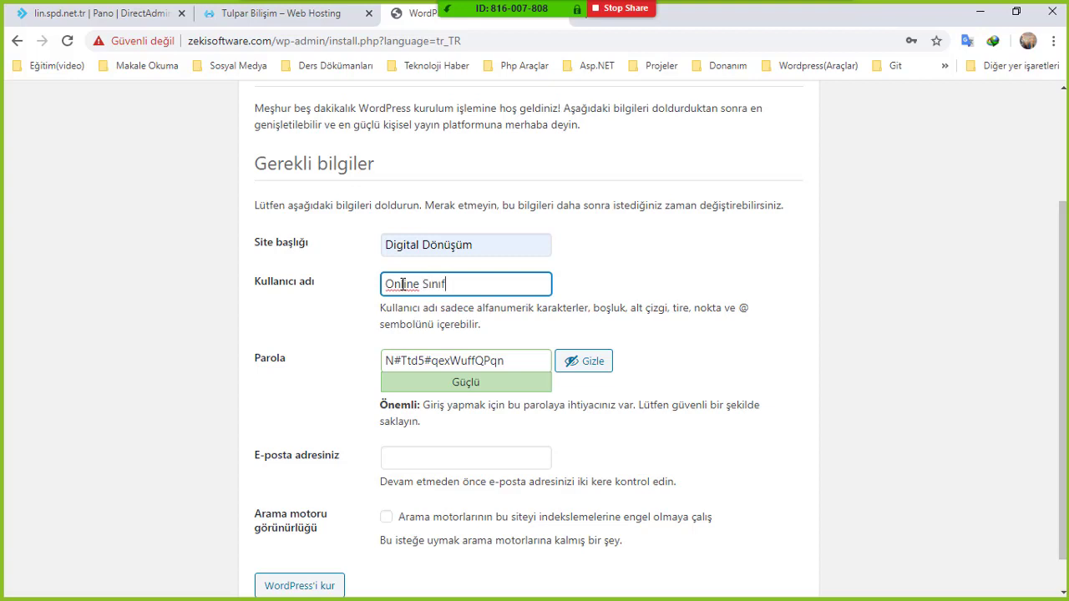
Set the admin password, confirm the weak password, and fill the admin e-mail from autofill
left_click_drag(527, 359, 129, 358)
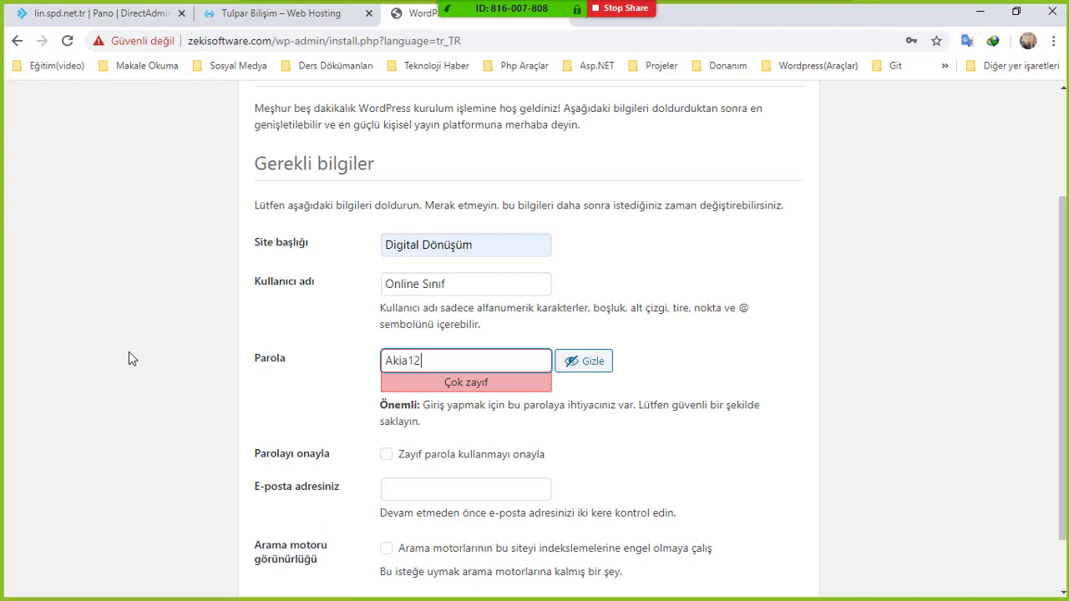
left_click(386, 454)
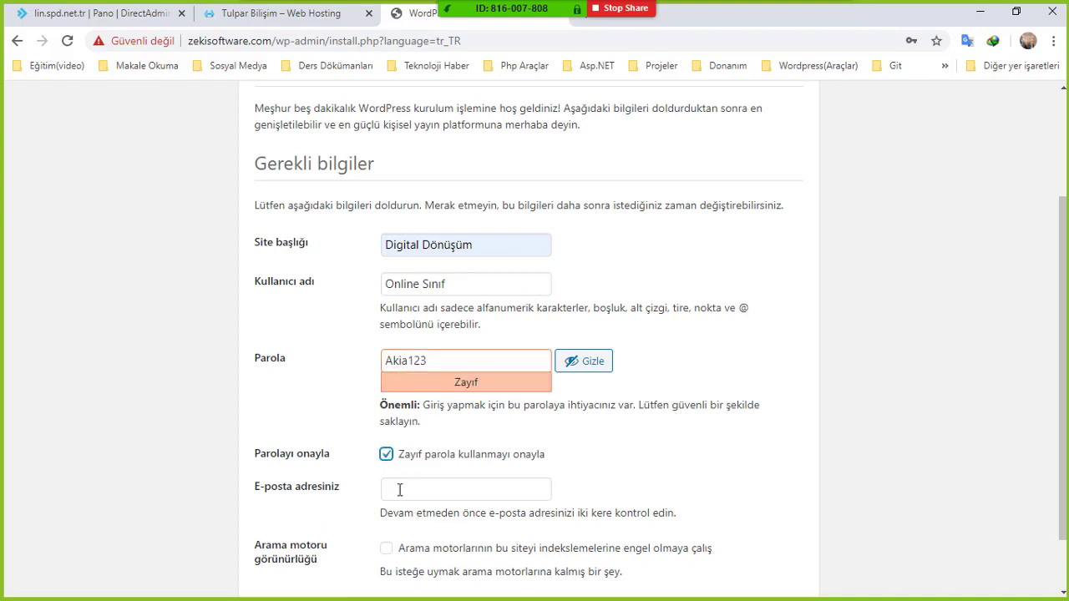
scroll(396, 401, "down", 1)
left_click(410, 419)
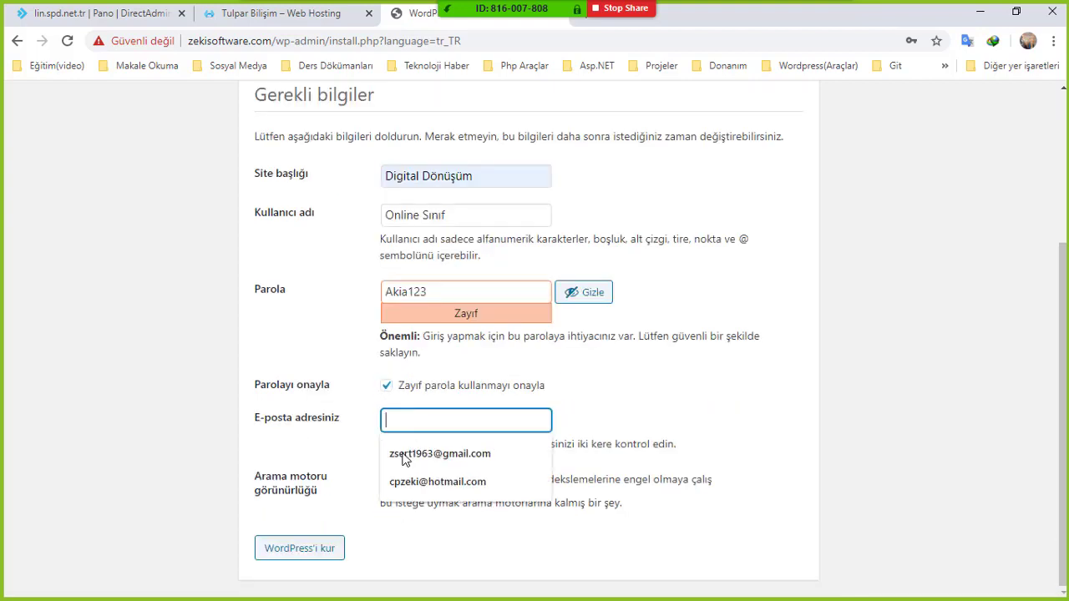
left_click(417, 450)
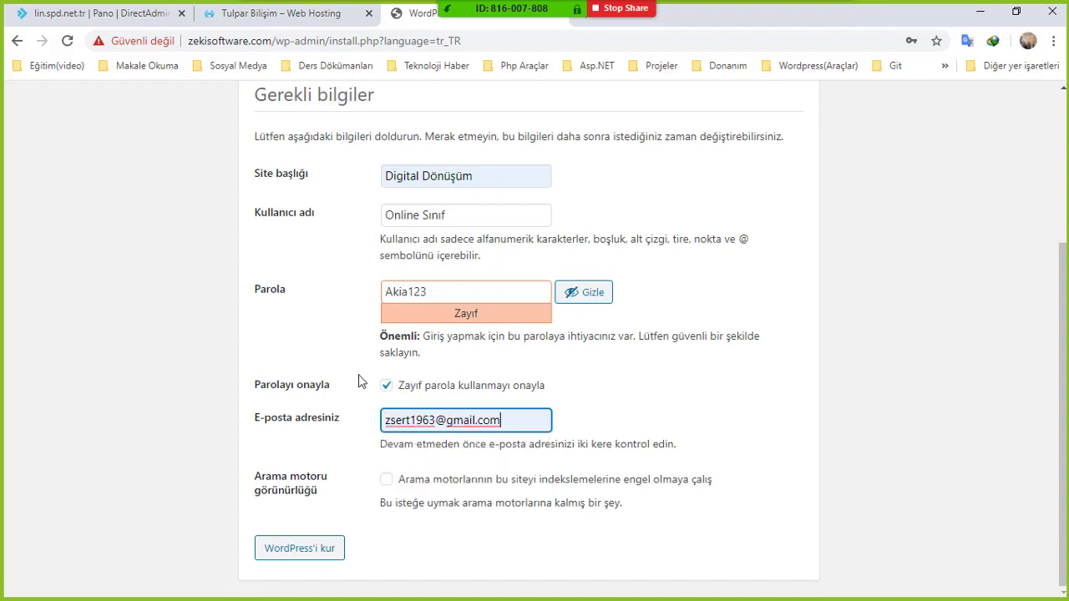
scroll(358, 365, "up", 2)
scroll(382, 298, "down", 1)
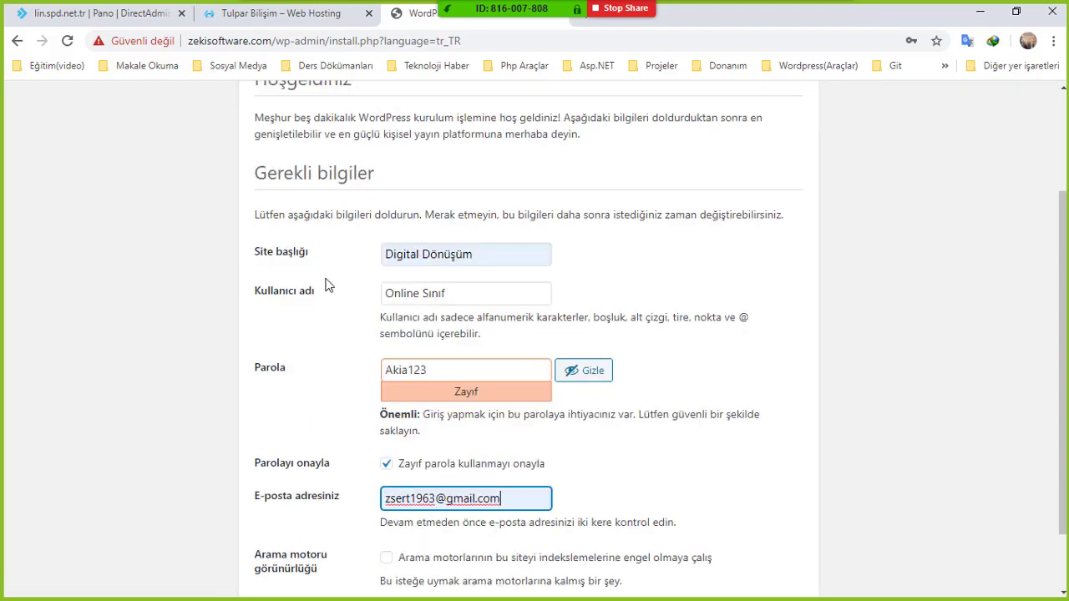
scroll(314, 393, "down", 1)
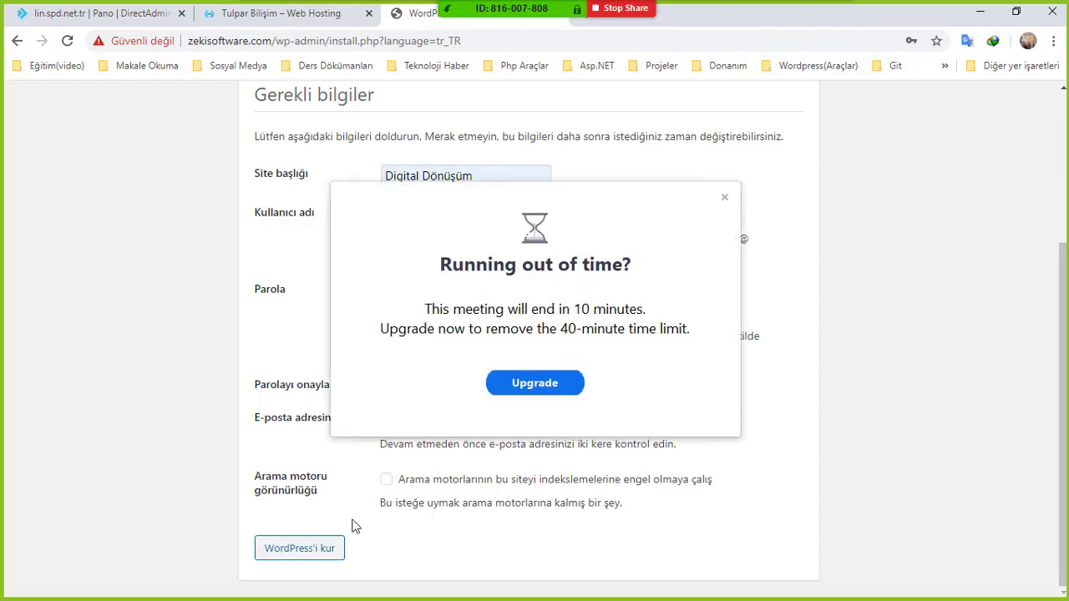
Submit the install form, then clear the rejected username 'Online Sinif'
left_click(724, 197)
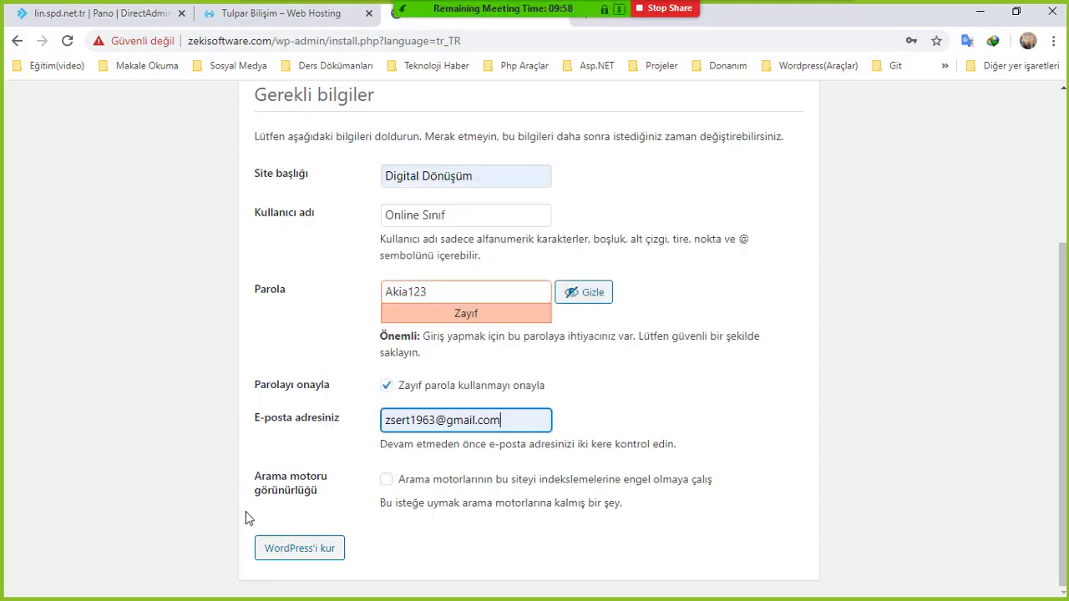
left_click(293, 551)
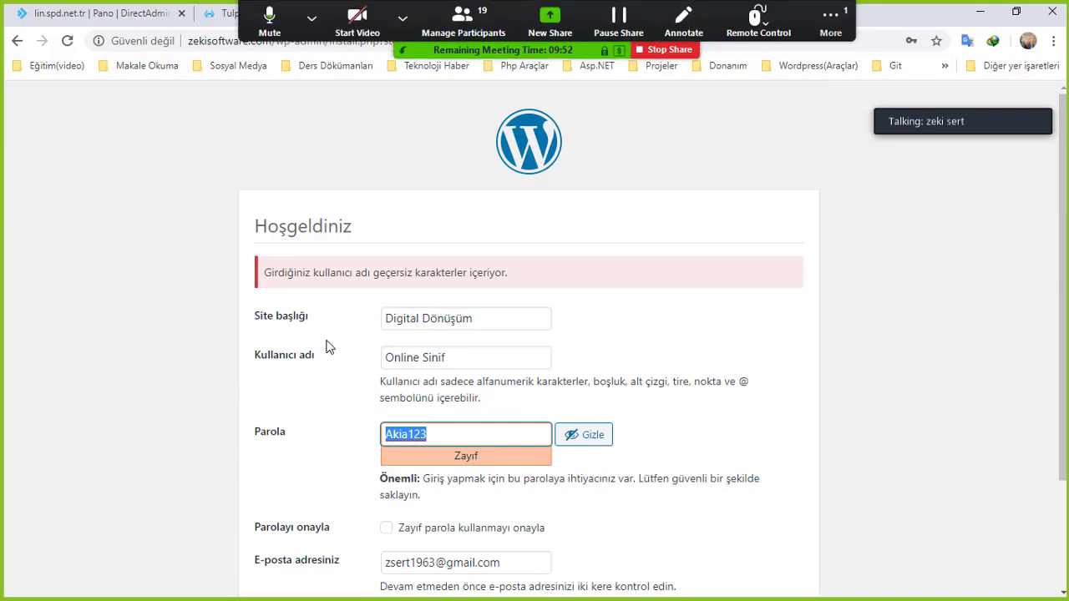
scroll(328, 347, "down", 2)
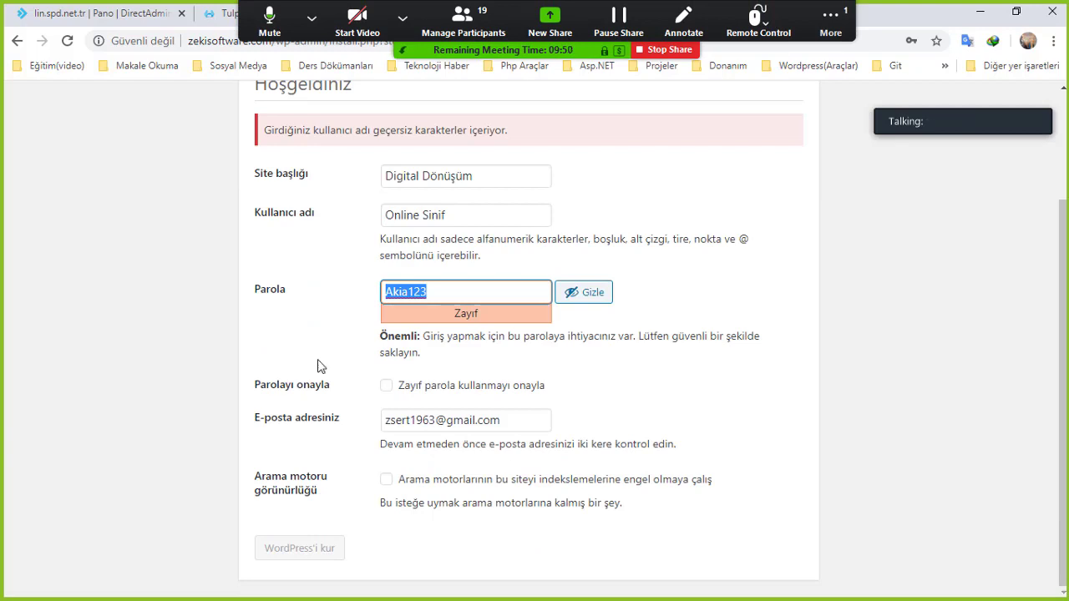
scroll(309, 380, "up", 2)
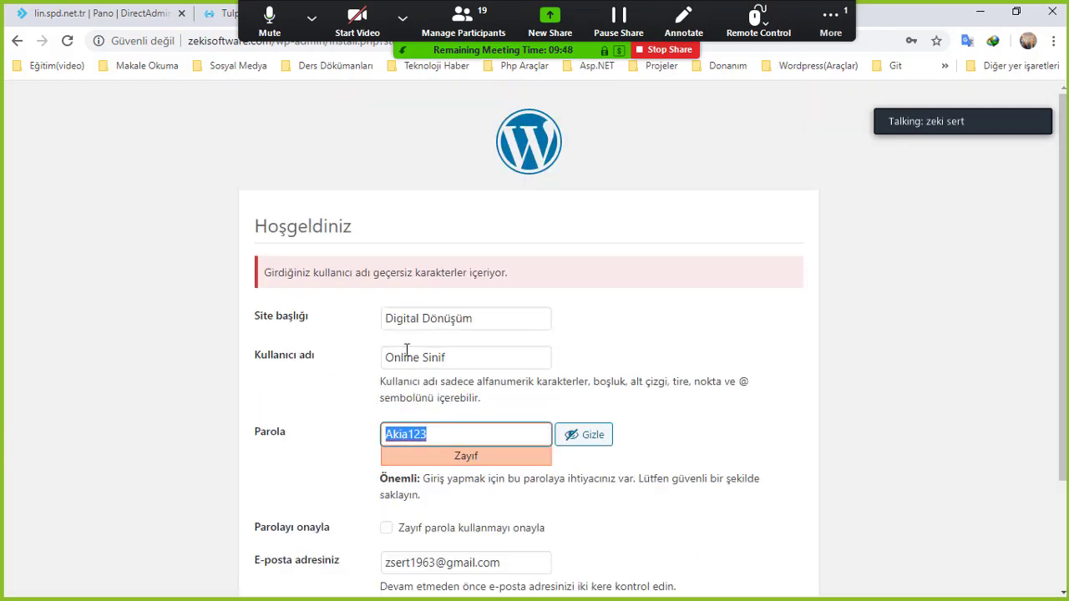
left_click(468, 352)
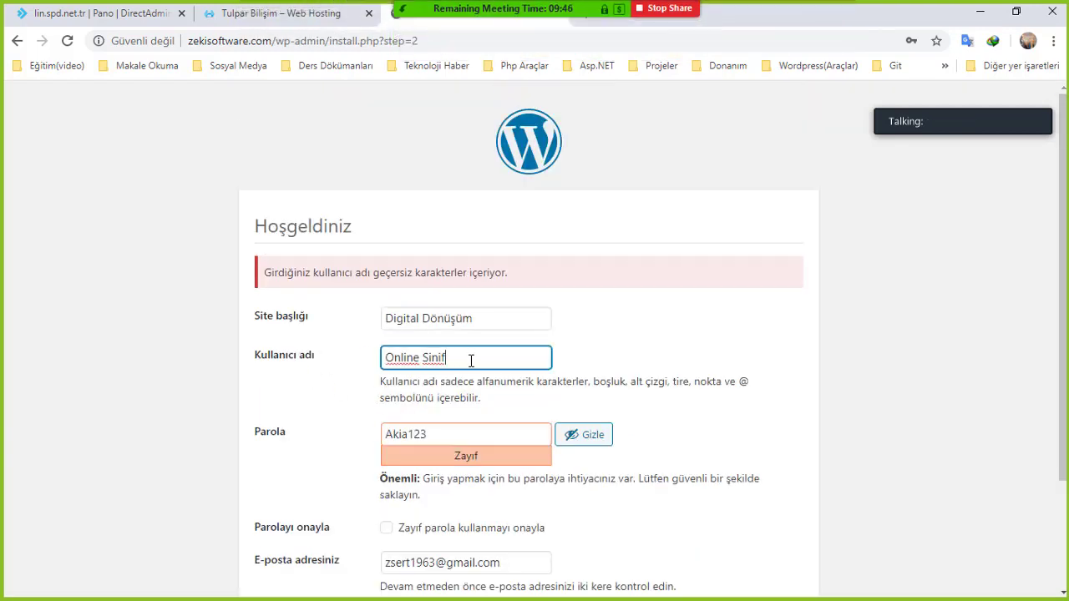
left_click_drag(448, 357, 101, 354)
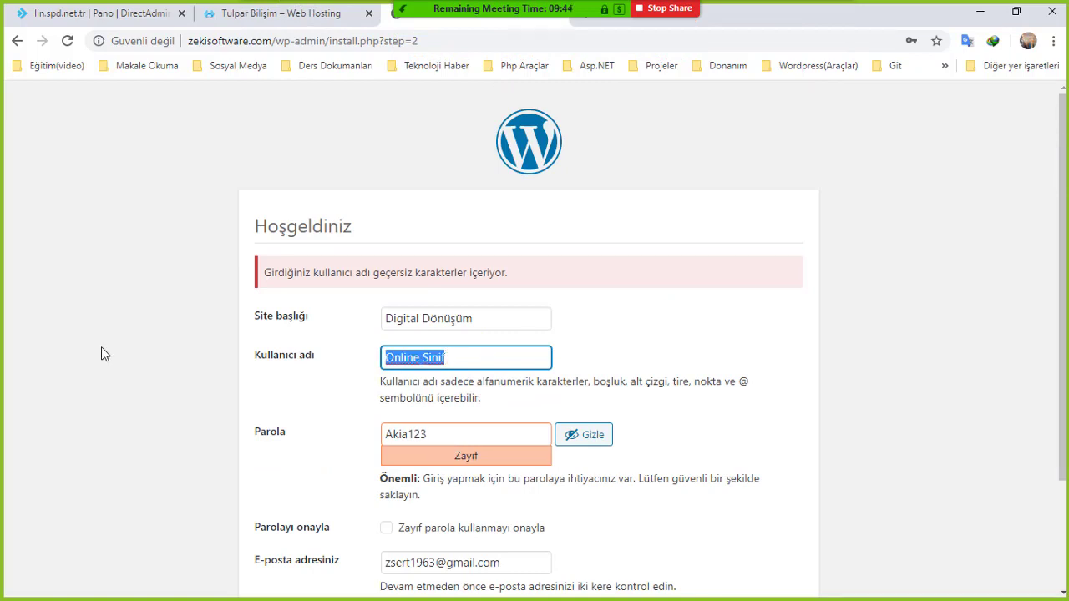
key("BackSpace")
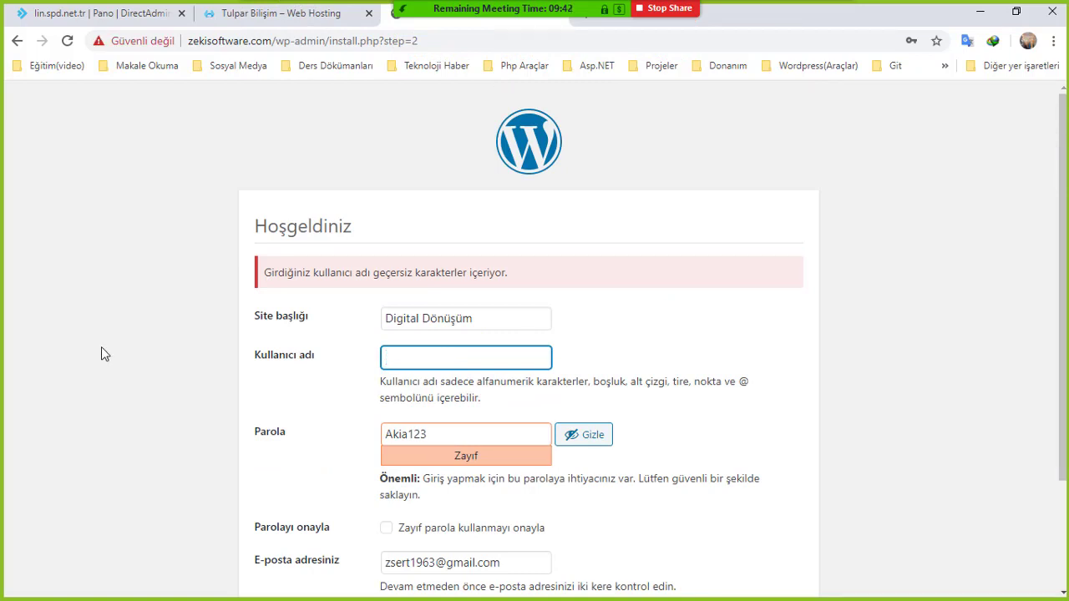
Use the saved e-mail address as username, re-accept the weak password, and run the installation
type("zsert")
left_click(420, 394)
scroll(167, 391, "down", 2)
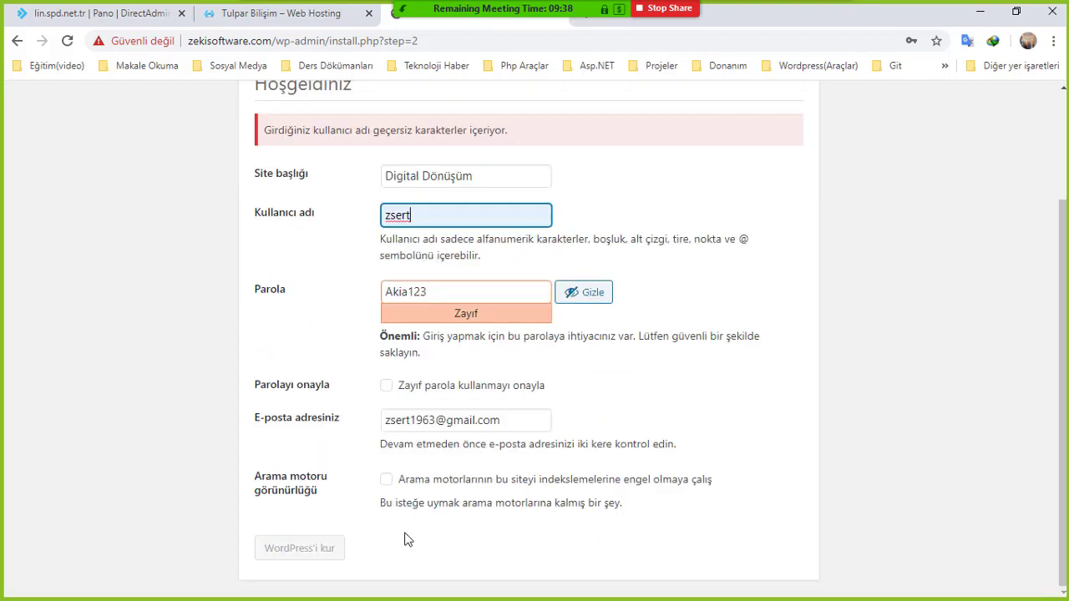
scroll(284, 535, "up", 2)
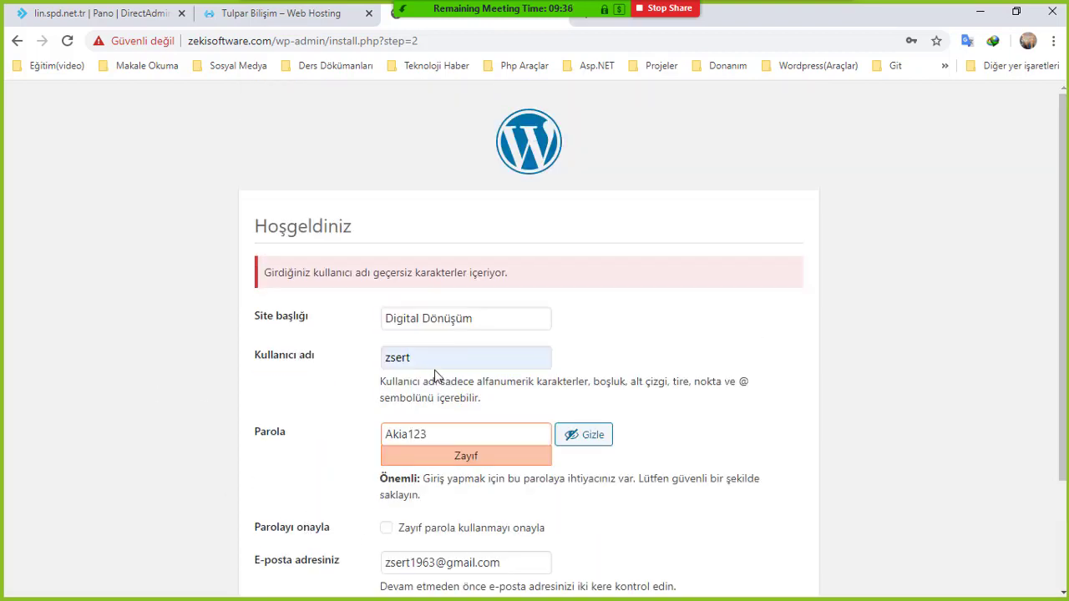
left_click(492, 321)
left_click(576, 359)
left_click(498, 358)
left_click(601, 356)
left_click(483, 351)
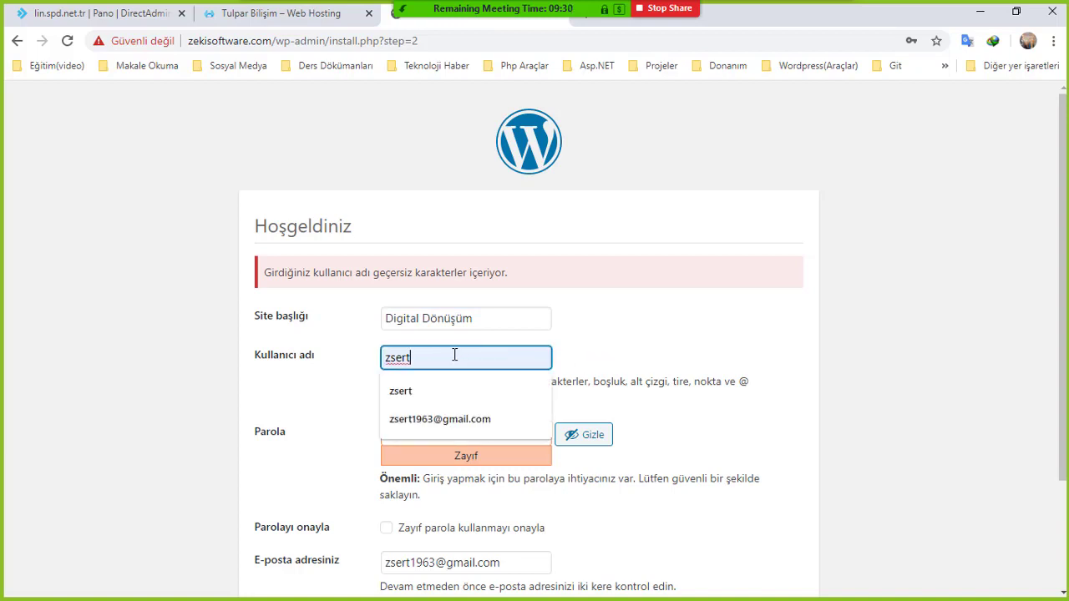
left_click(452, 420)
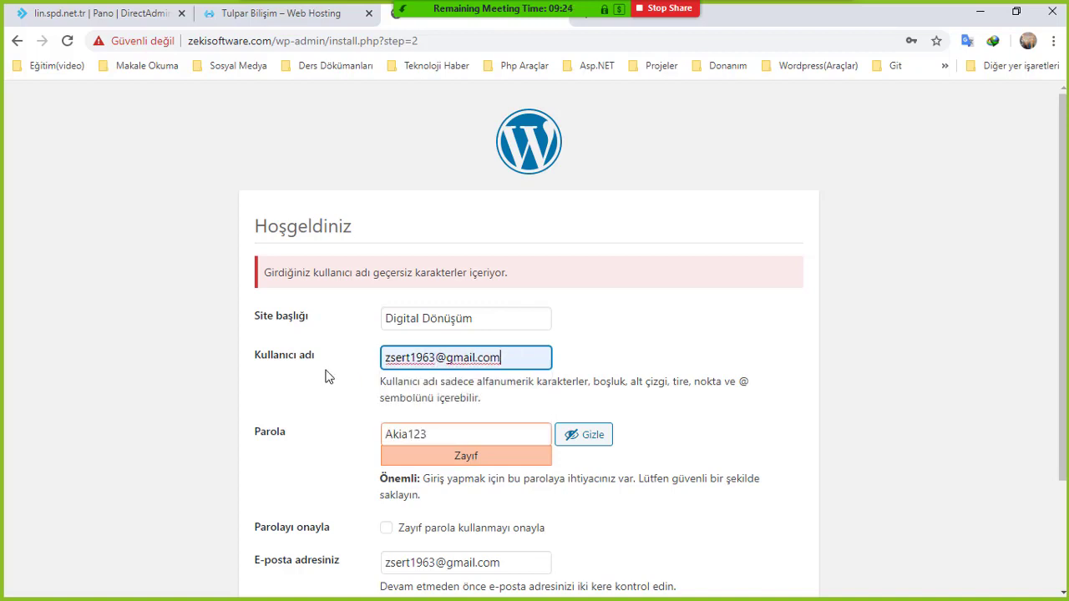
scroll(306, 384, "down", 2)
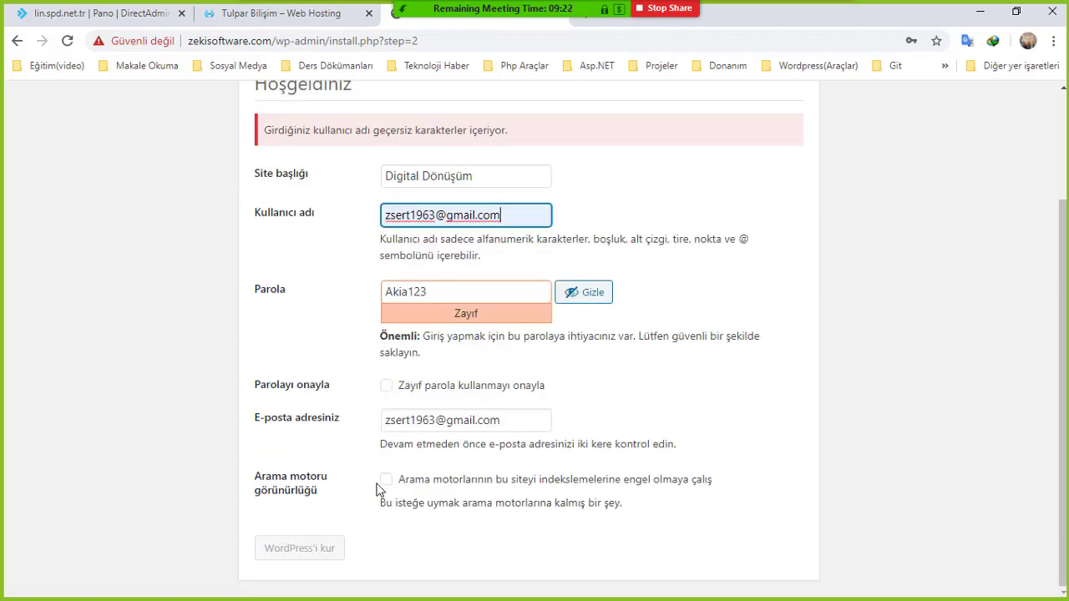
left_click(388, 387)
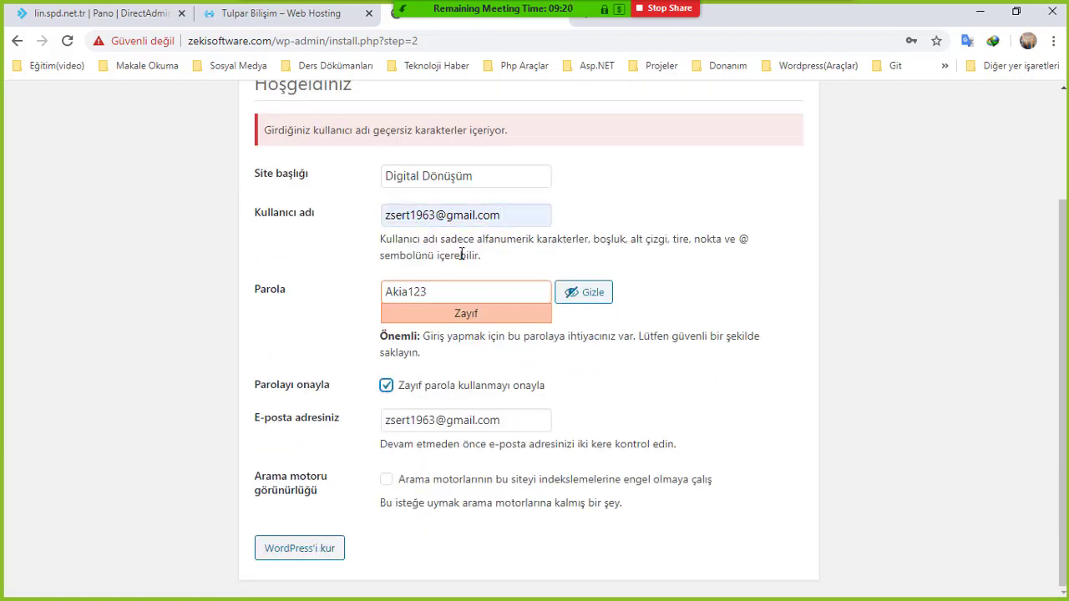
left_click(307, 557)
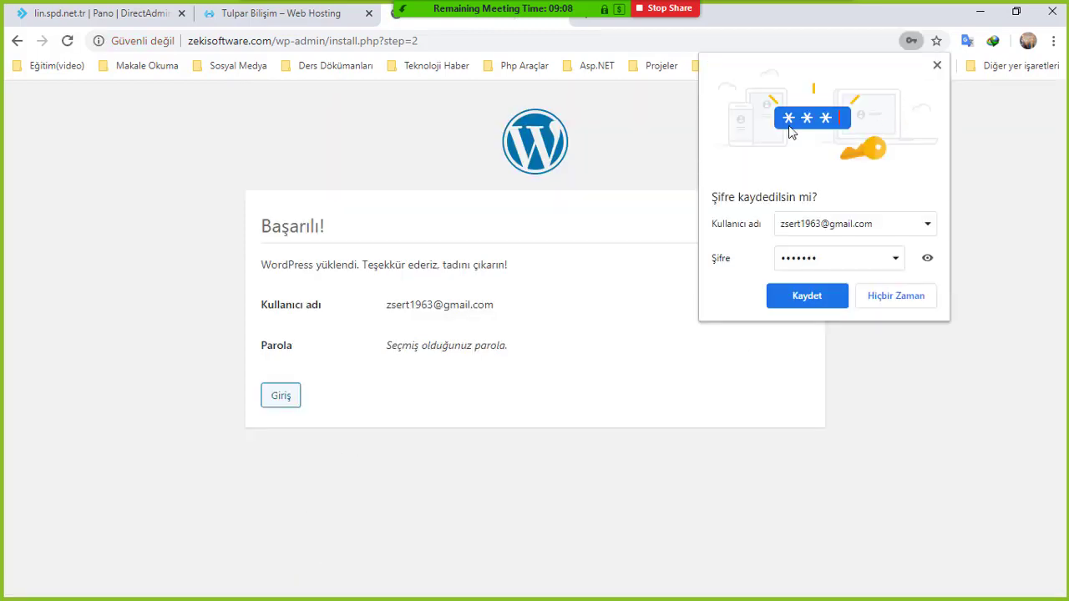
Log in on wp-login.php with the saved e-mail username and admin password, dismissing Chrome's save prompt
left_click(282, 400)
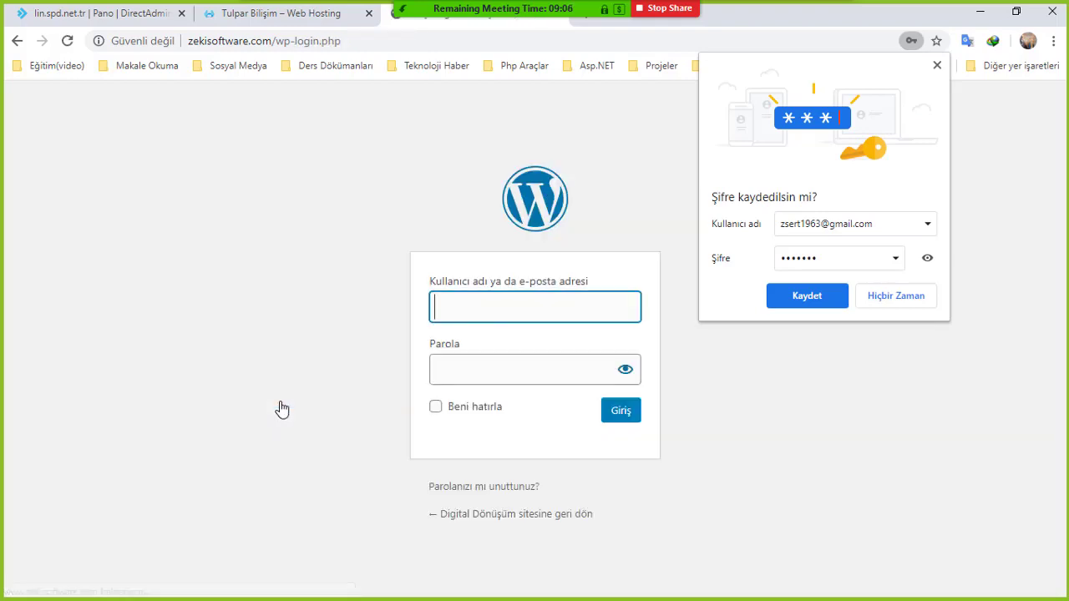
left_click(561, 297)
type("ze")
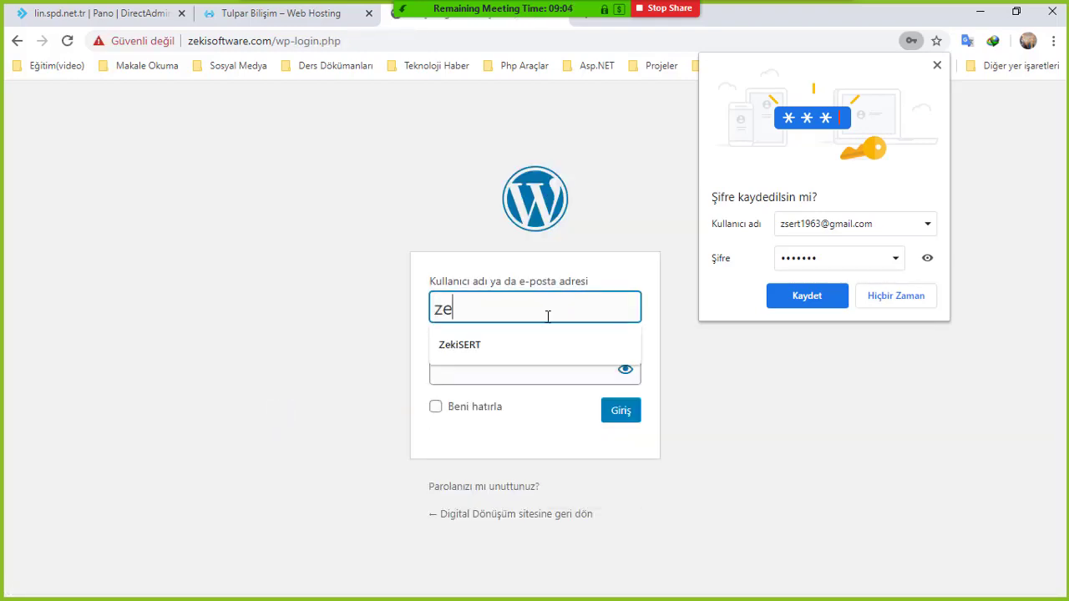
type("k")
key("BackSpace")
key("BackSpace")
type("ser")
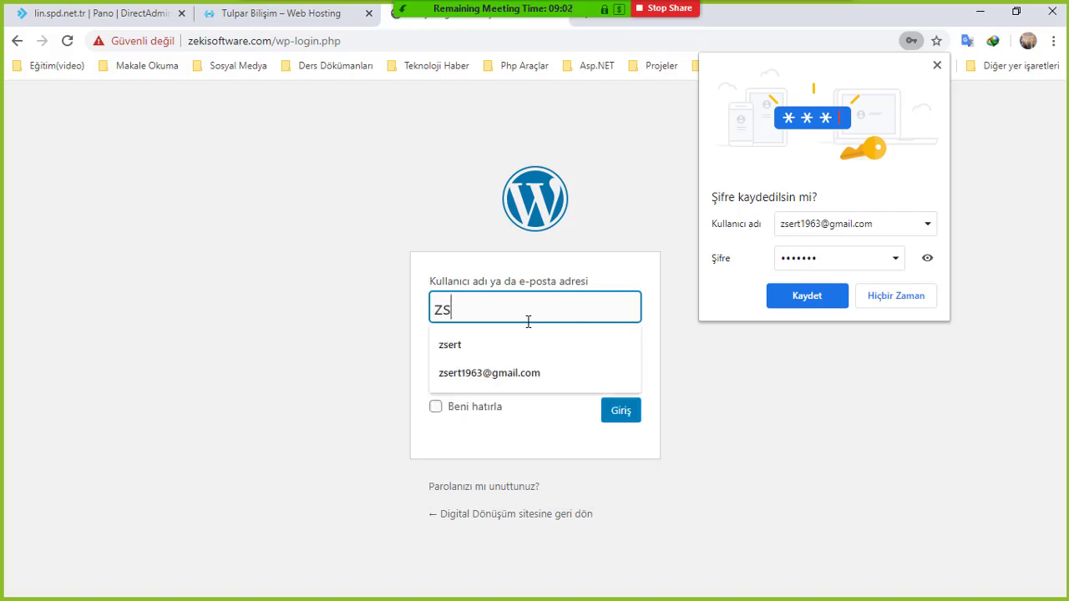
left_click(529, 374)
left_click(516, 373)
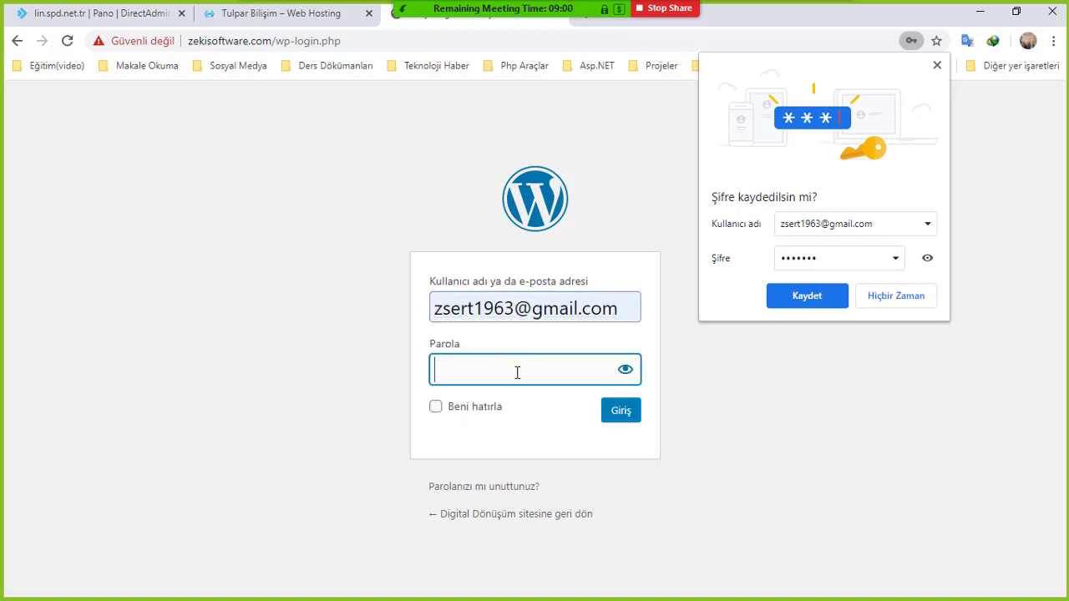
type("*******")
left_click(616, 413)
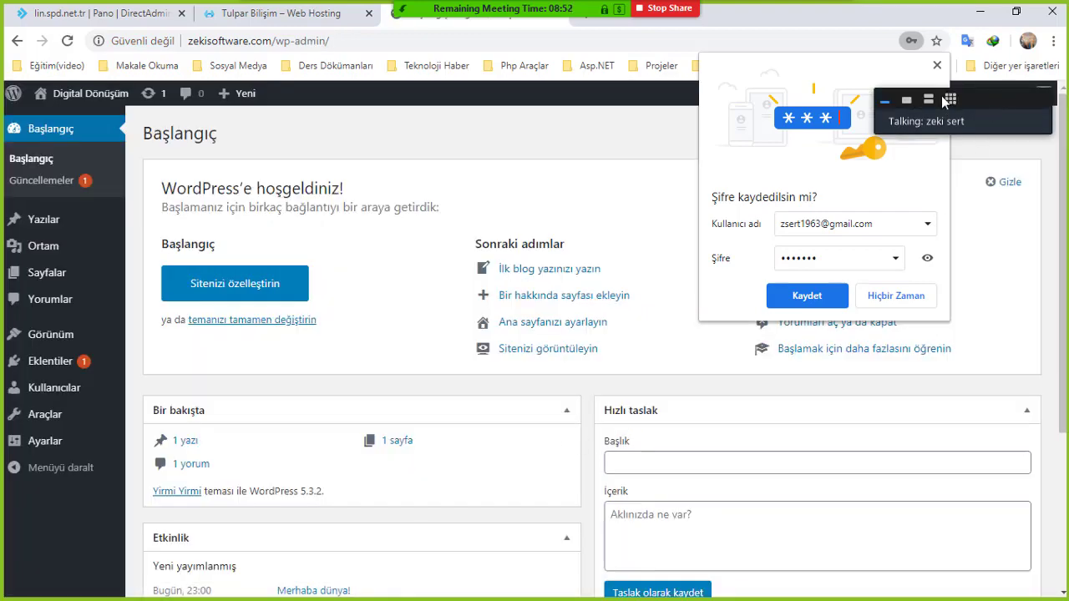
left_click(936, 65)
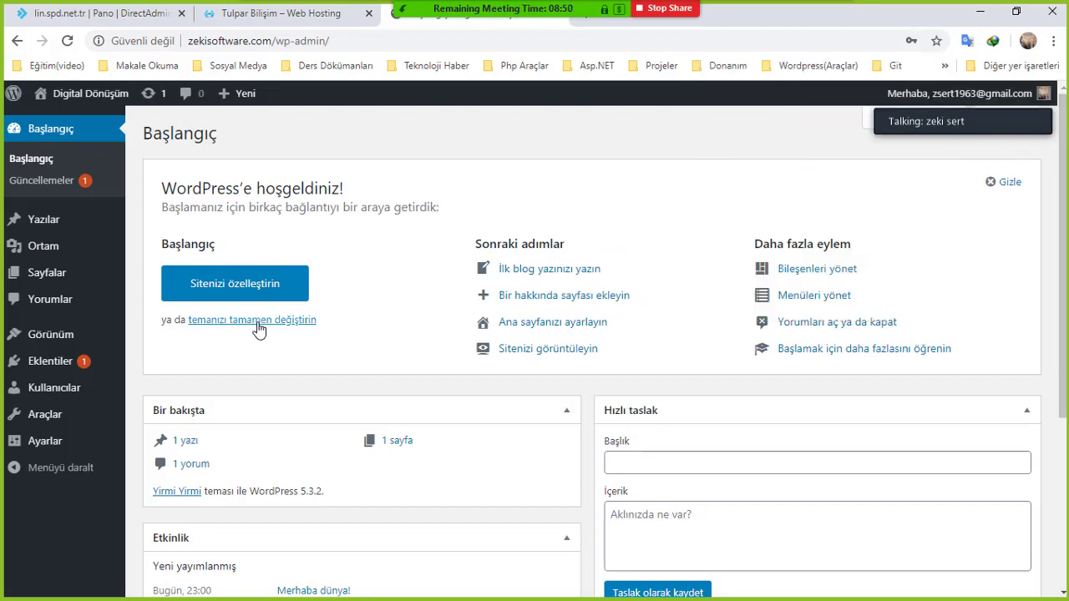